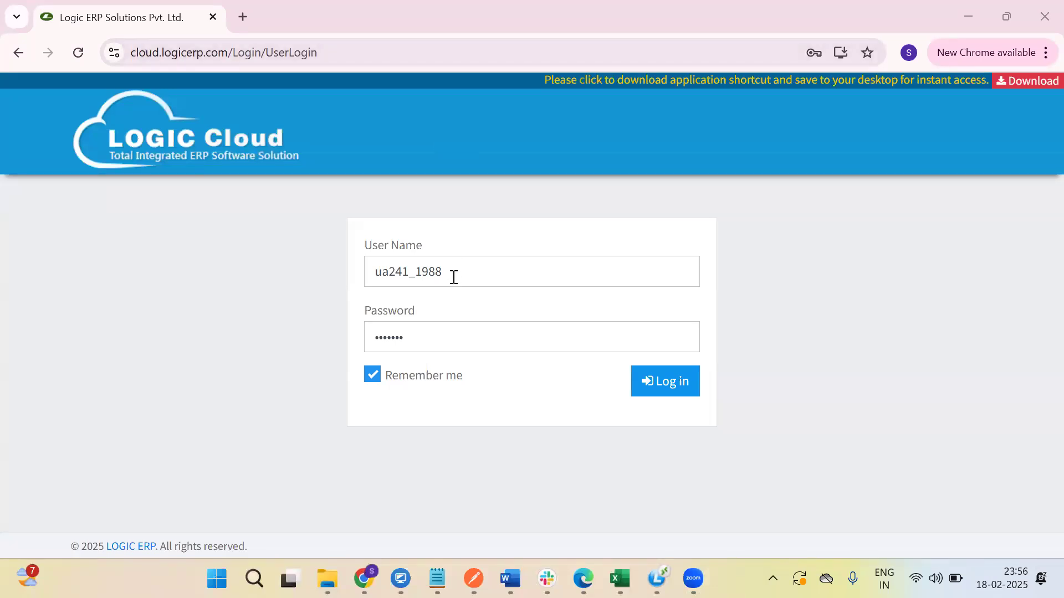
Sign in to the Logic Cloud portal with the account's user name and password.
left_click(679, 389)
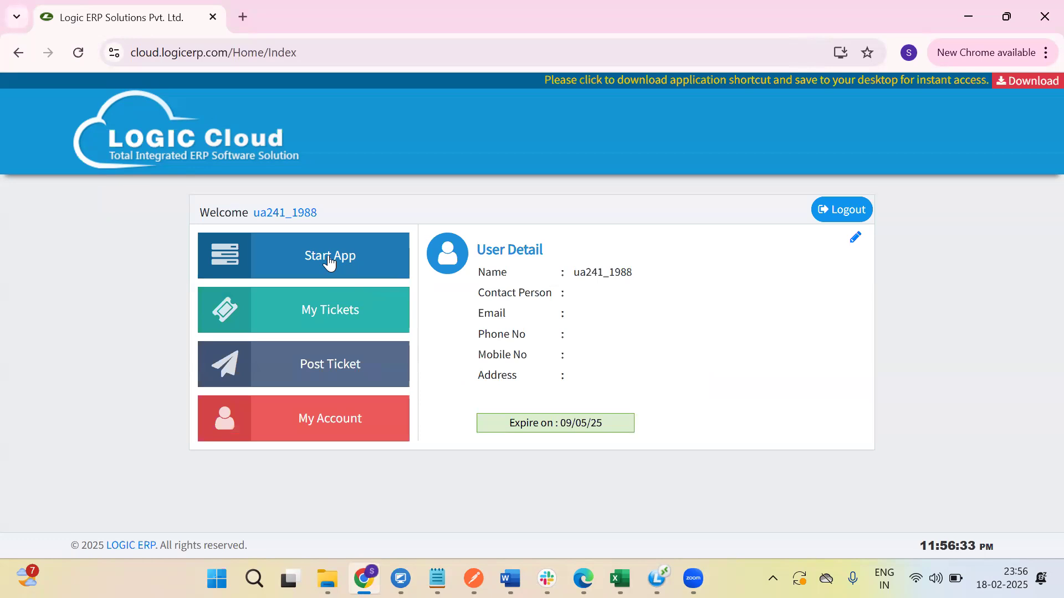
Start the ERP, log in, and confirm Snitch Apparels 2024–2025 at SNITCH - WH - YELHANKA 2.
left_click(330, 258)
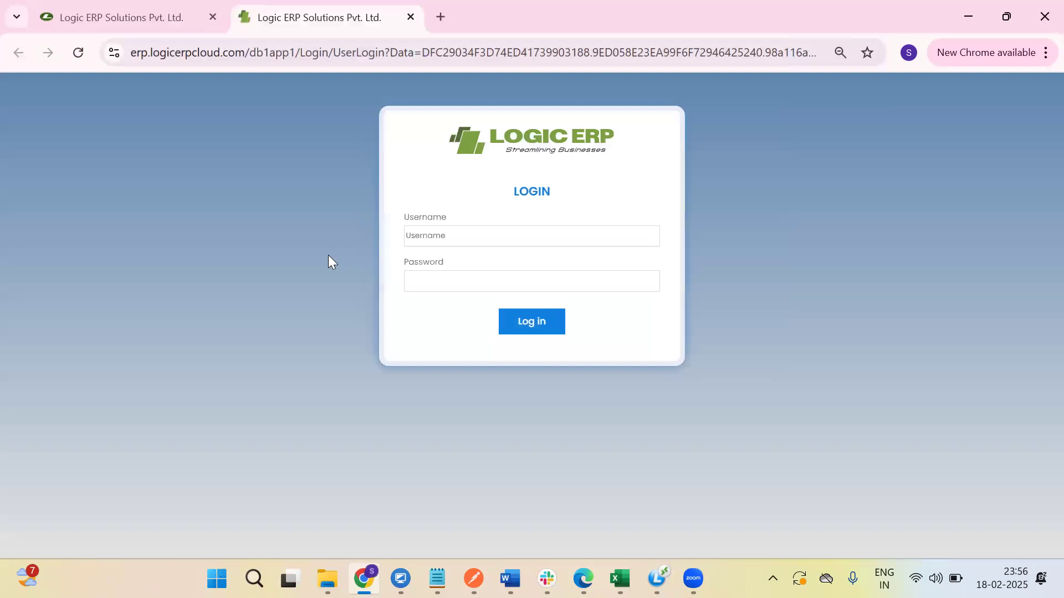
left_click(443, 237)
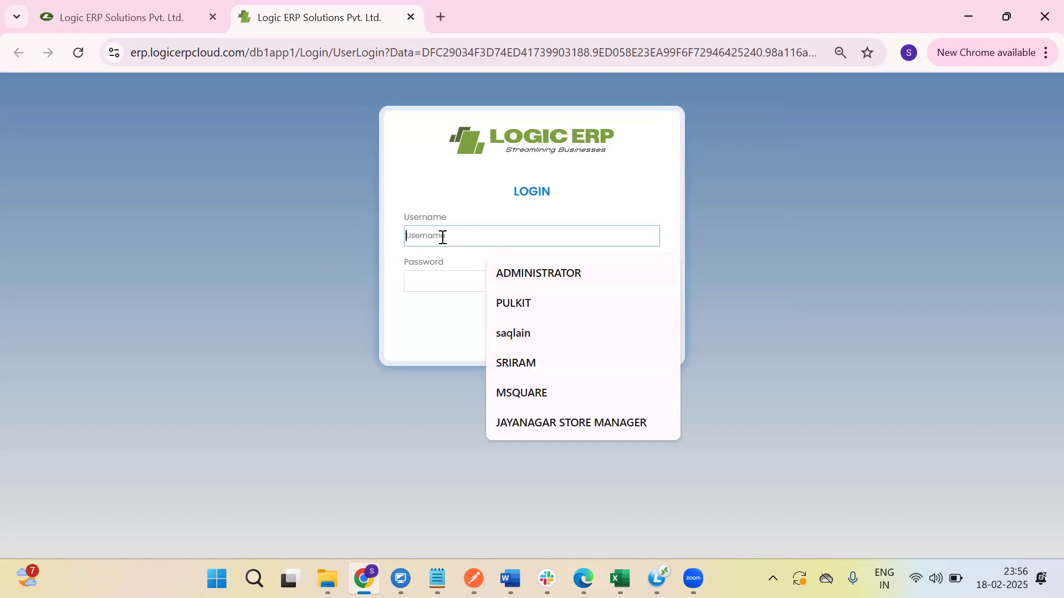
type("KOMAL")
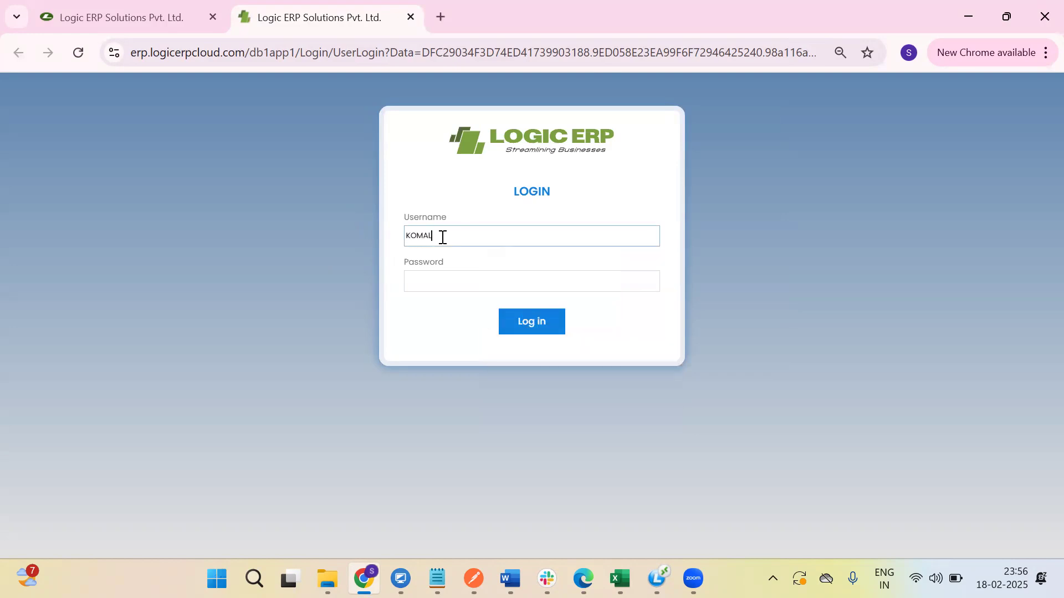
key("Tab")
type("1")
left_click(529, 321)
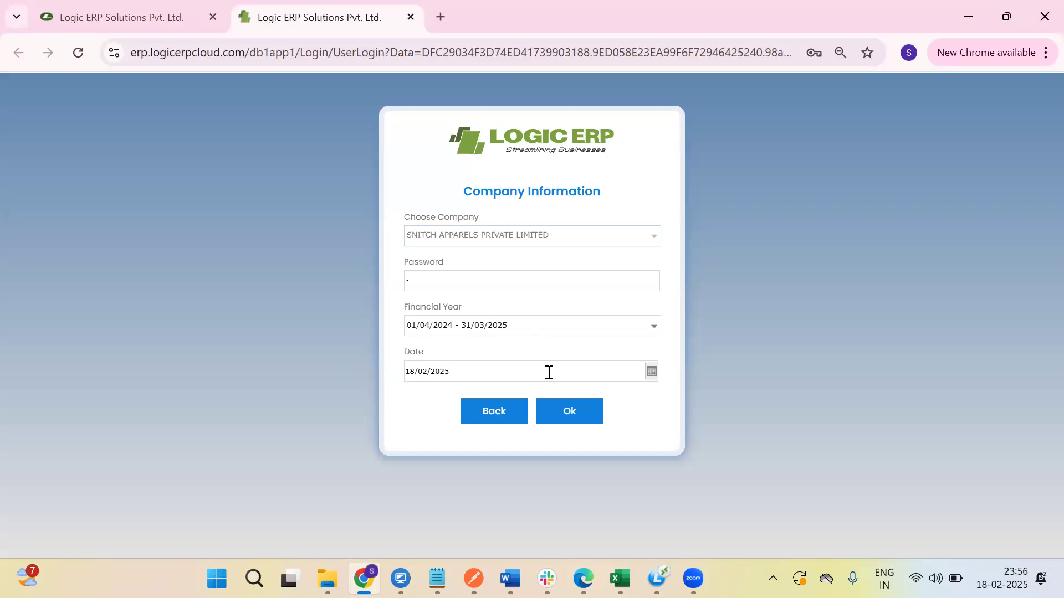
left_click(575, 415)
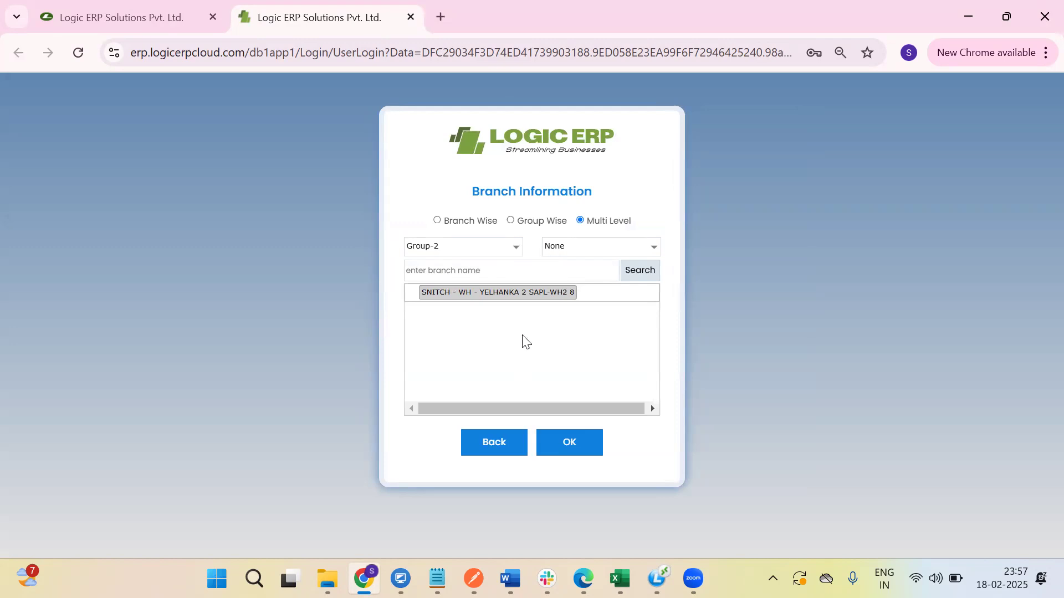
left_click(568, 443)
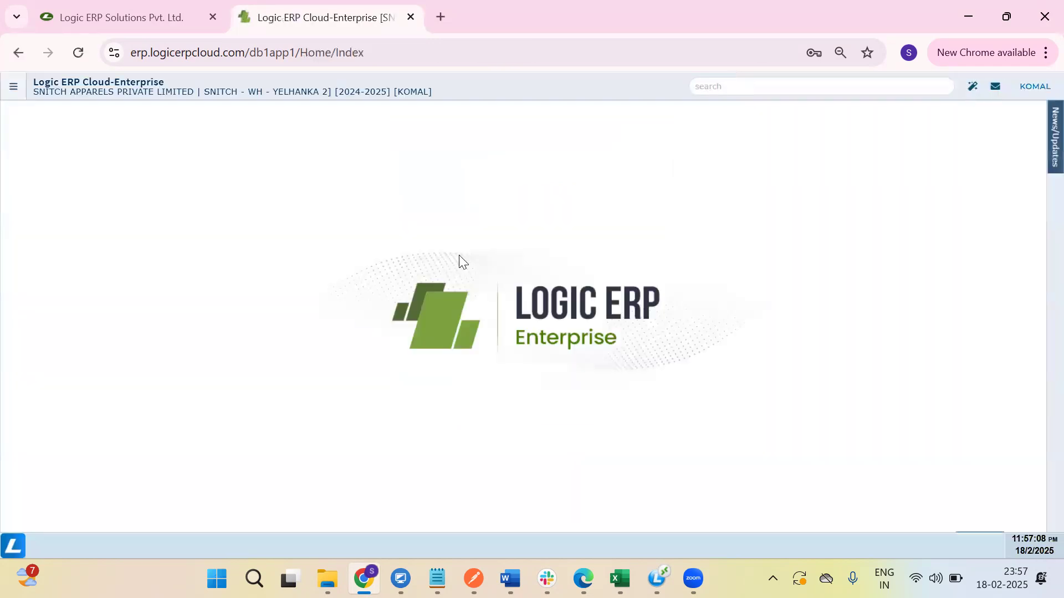
Open a new Purchase Order from MY MENU > Purchase Order Processing in the sidebar.
left_click(13, 93)
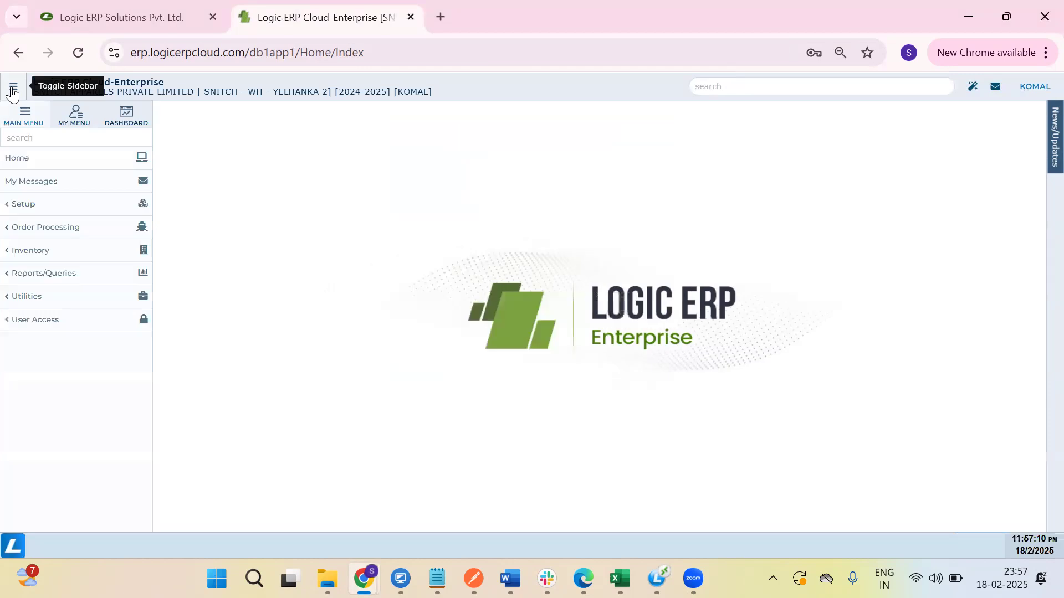
left_click(72, 119)
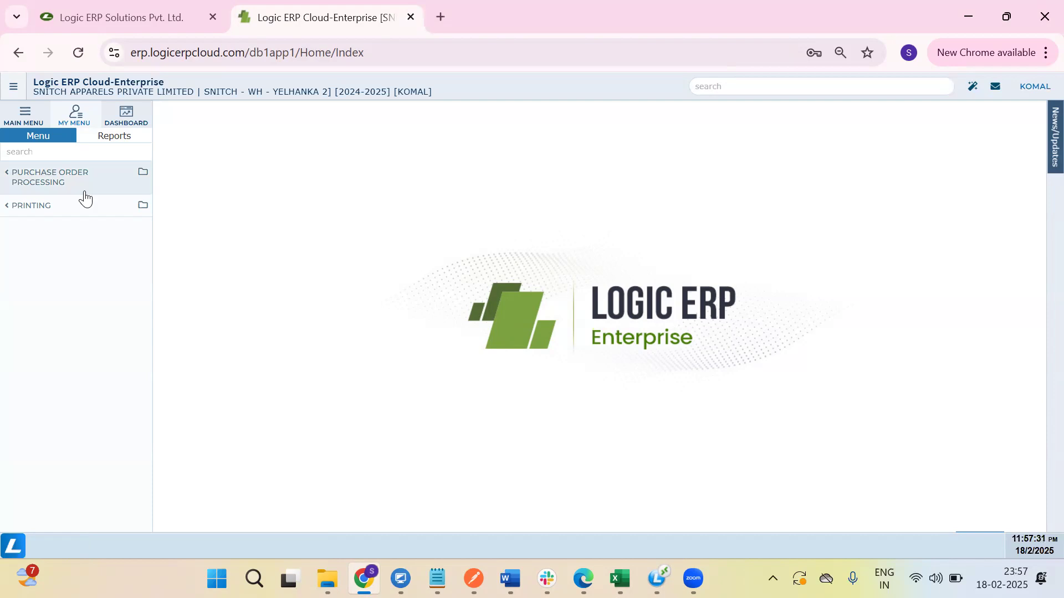
left_click(50, 176)
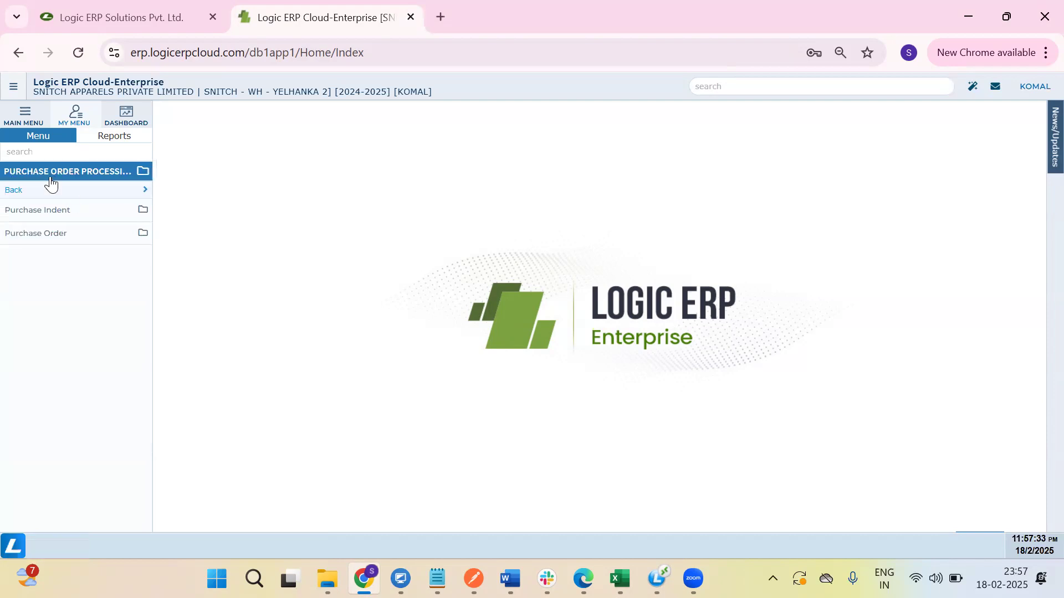
left_click(49, 235)
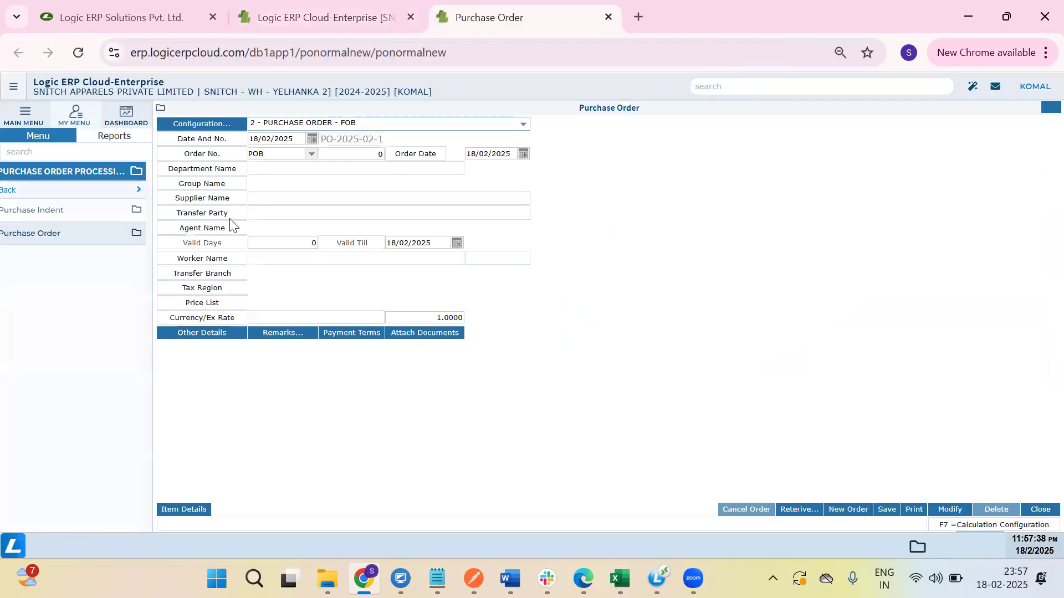
Keep the FOB configuration and move past the date to search accounts for Supplier Name.
left_click(13, 86)
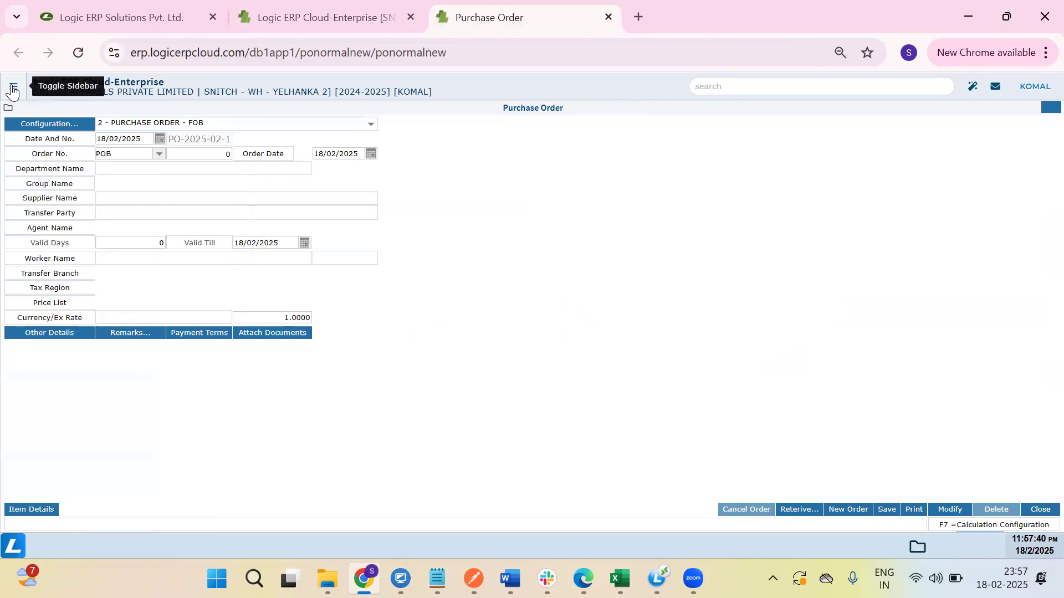
left_click(339, 126)
left_click(340, 126)
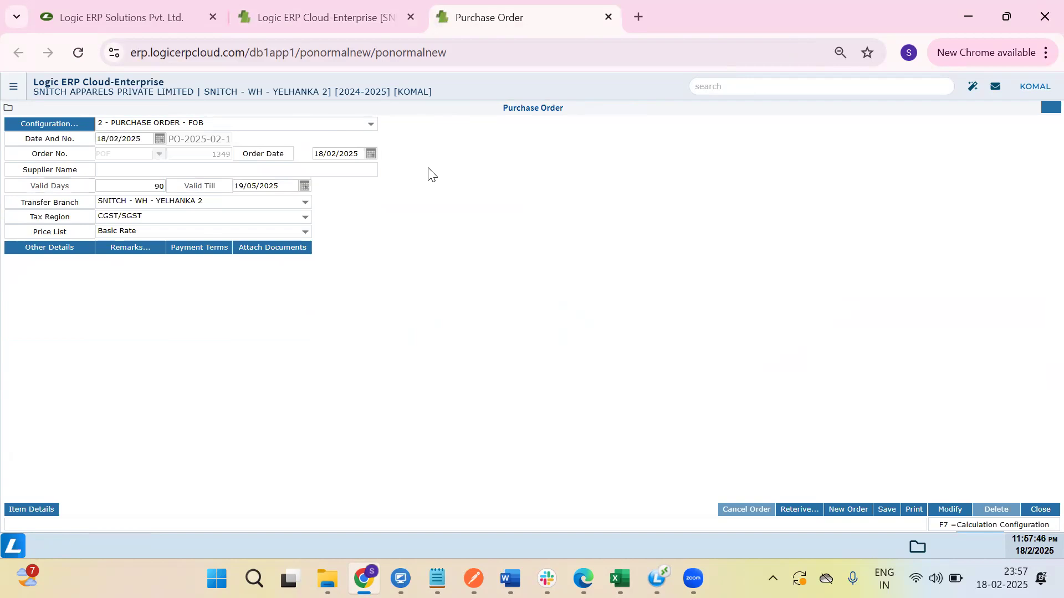
left_click(308, 129)
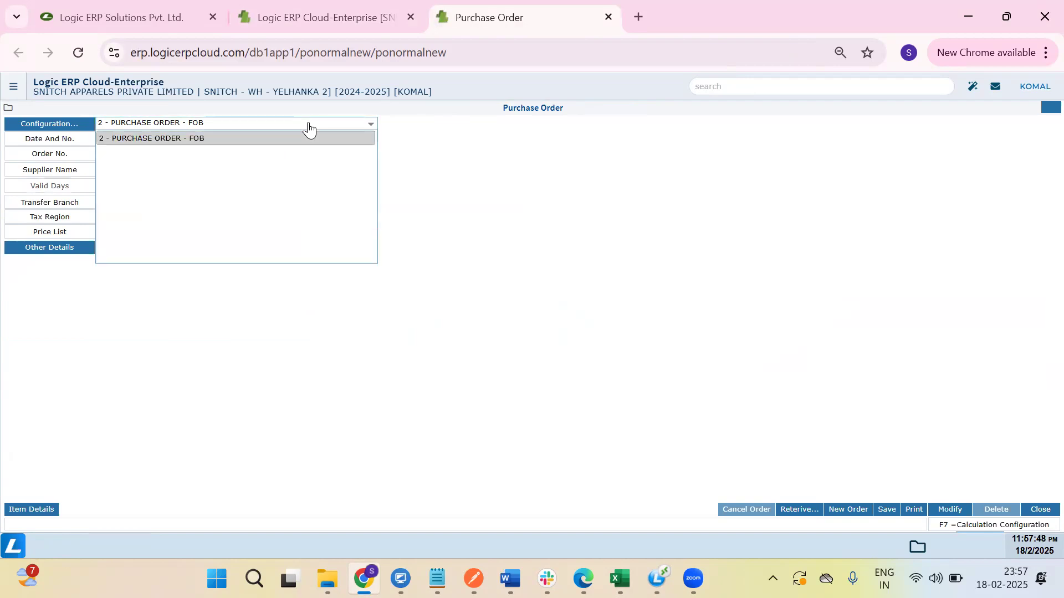
left_click(308, 129)
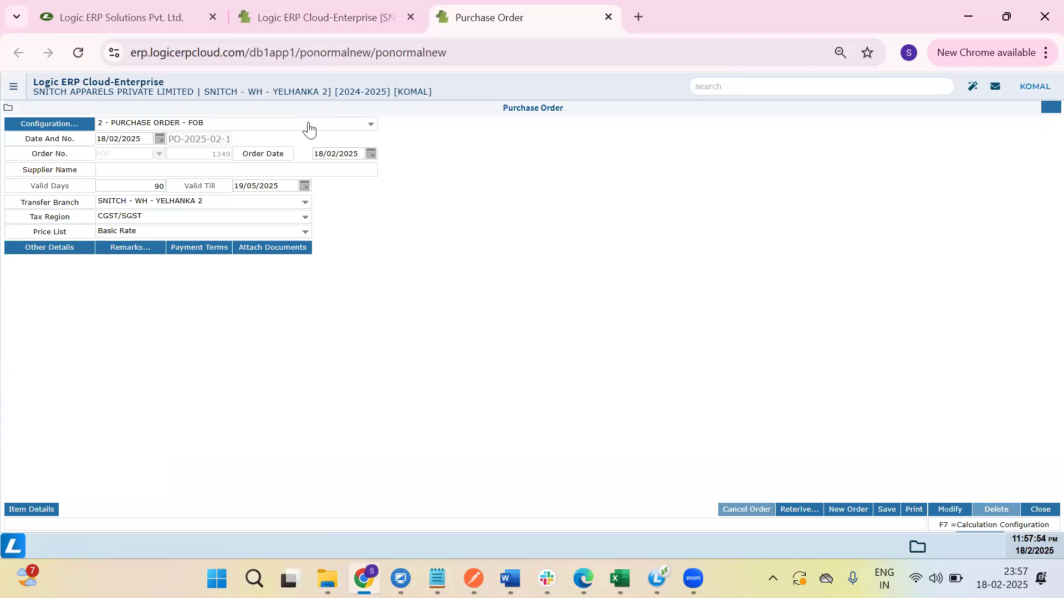
key("Tab")
key("Tab")
key("Tab")
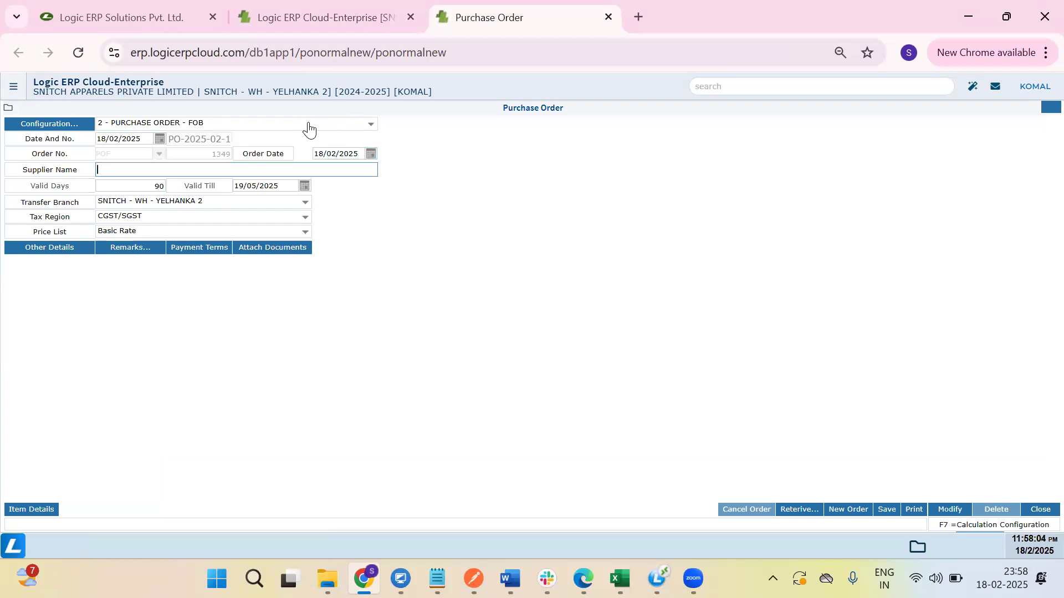
key("Return")
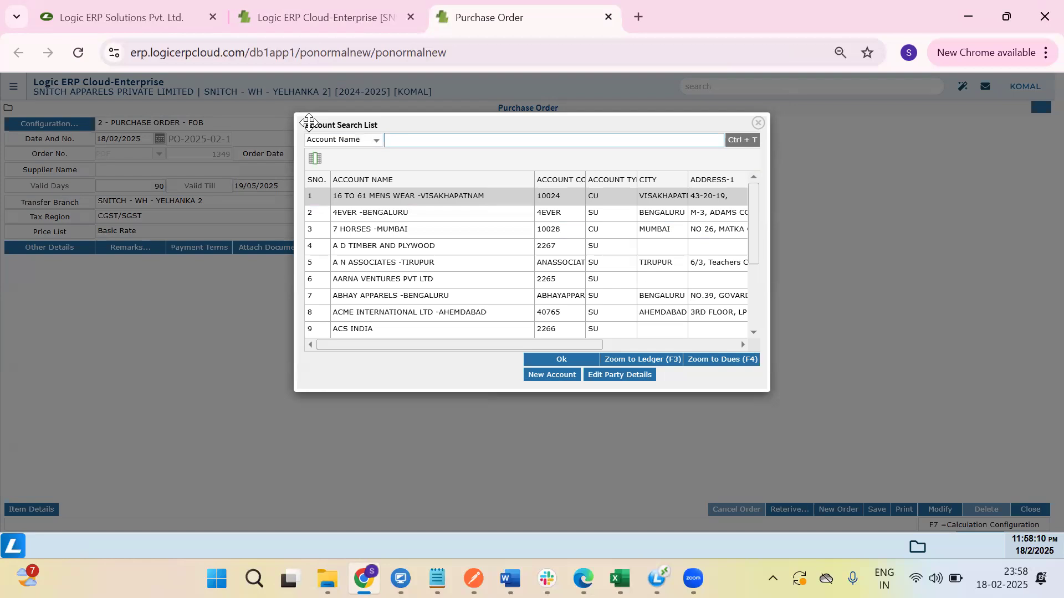
Search accounts for 'TES' and choose TEST SUPPLIER -BENGALURU as the supplier.
type("TES")
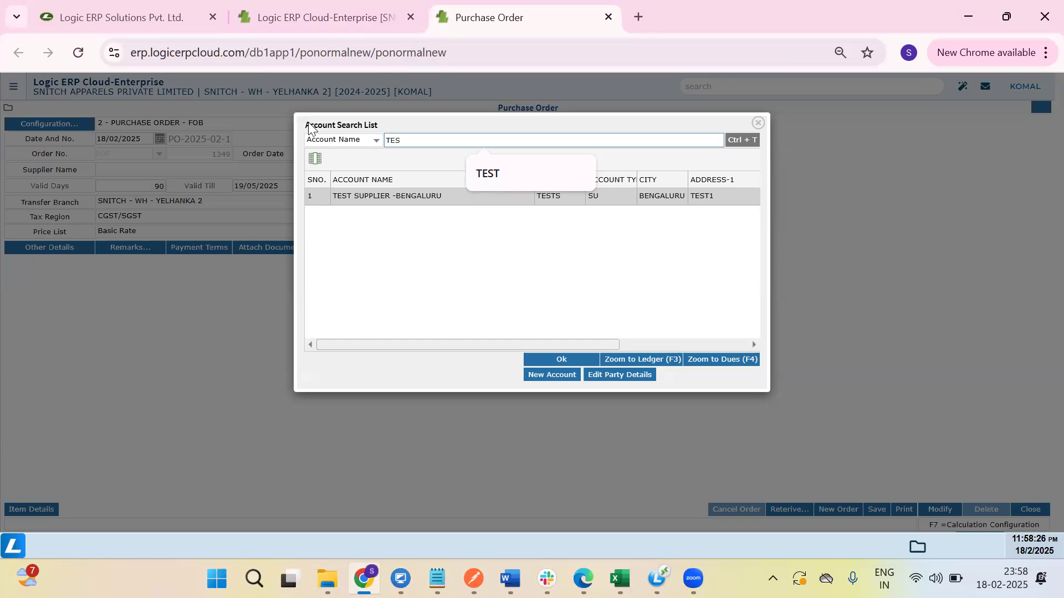
key("Return")
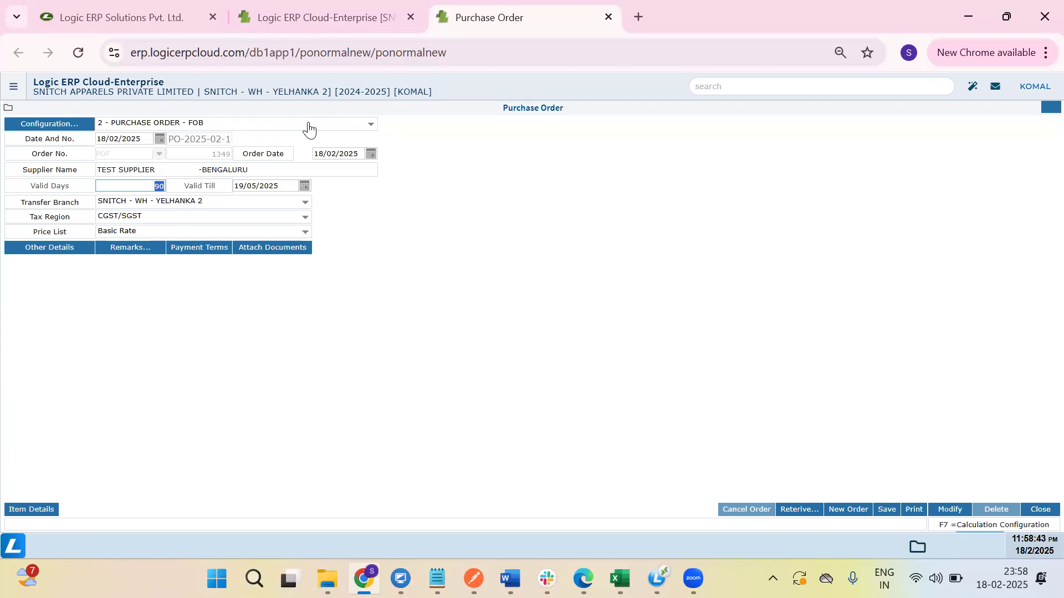
Keep 90 valid days, valid till 19/05/2025 and the Yelhanka 2 transfer branch, then open Other Details.
key("Tab")
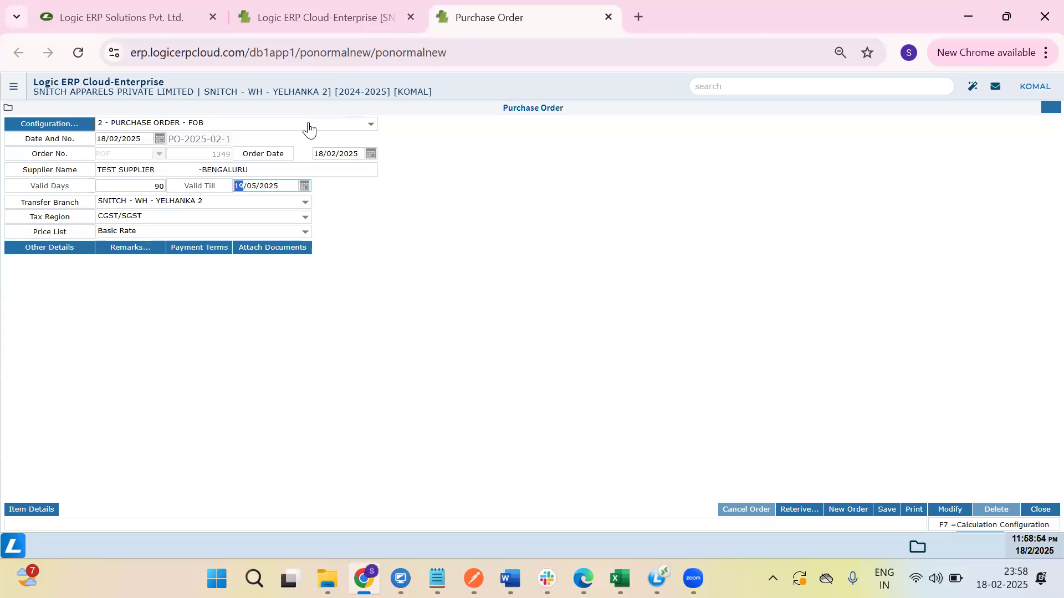
key("Tab")
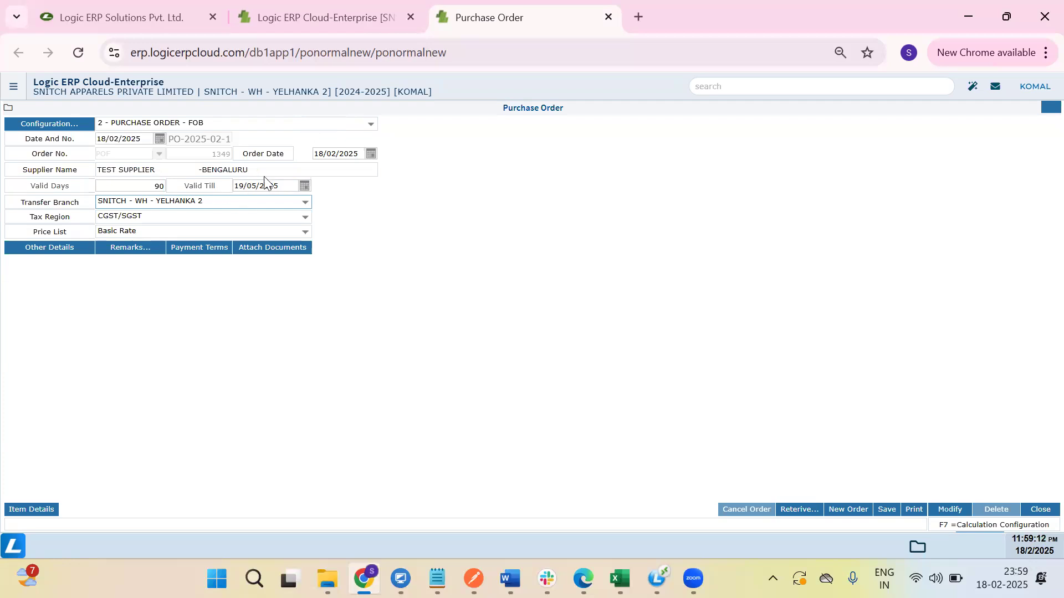
left_click(239, 170)
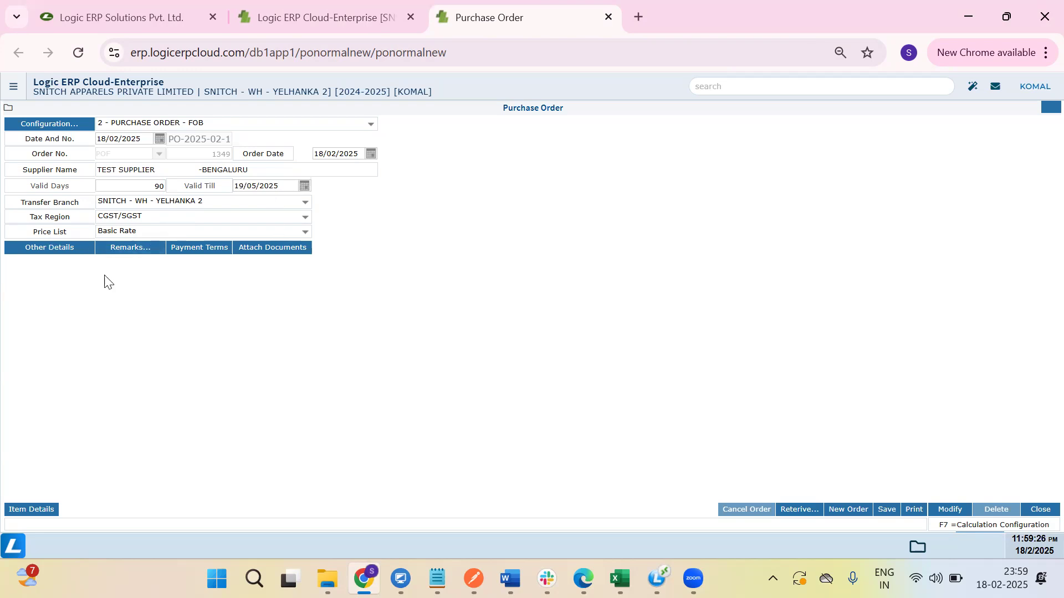
left_click(42, 250)
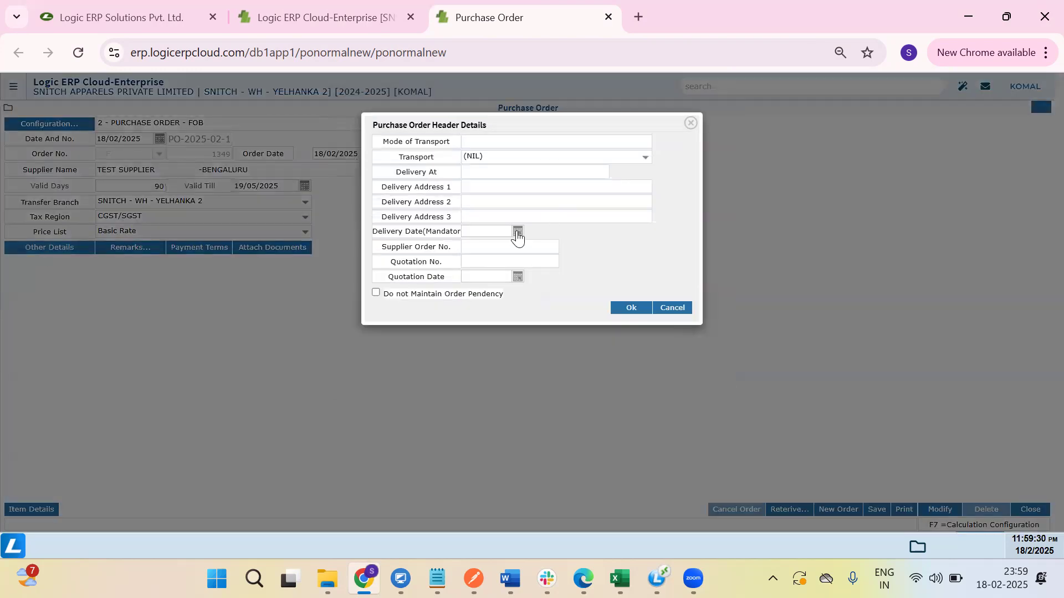
Set the delivery date to 15/03/2025 and close Remarks without entering any text.
left_click(517, 234)
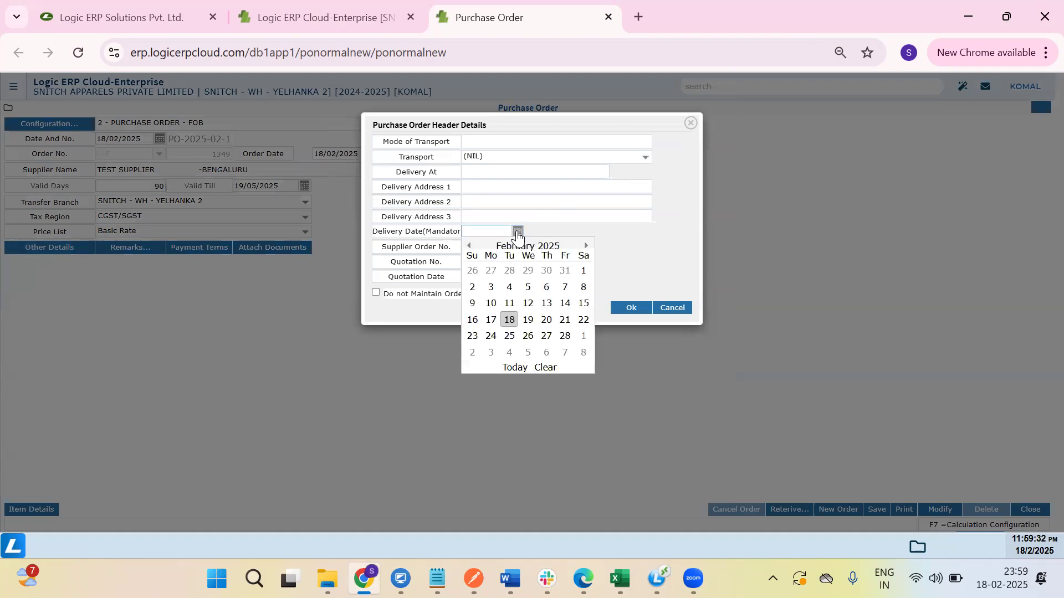
left_click(586, 246)
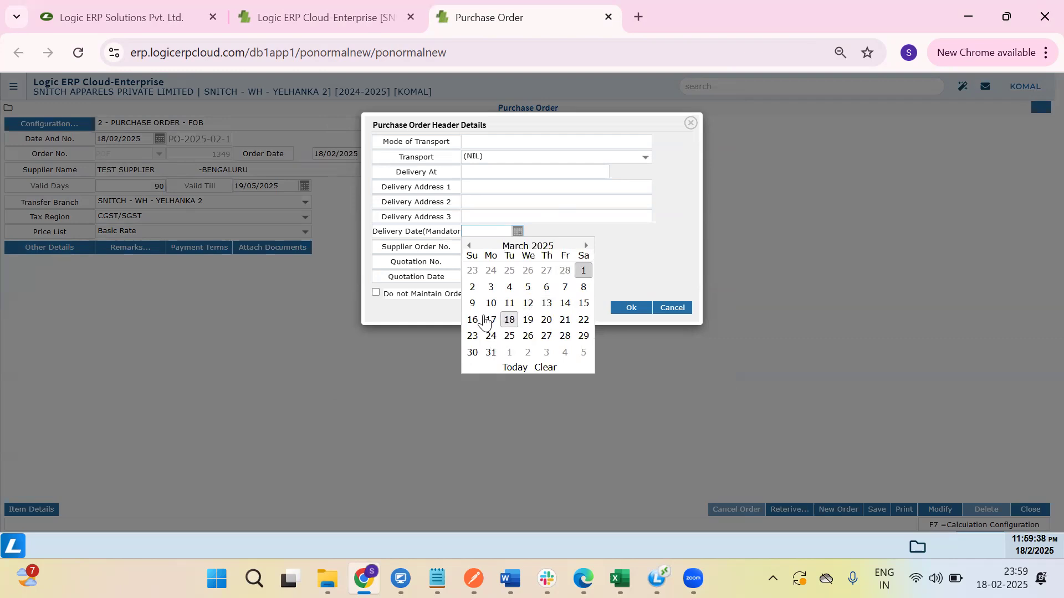
left_click(585, 304)
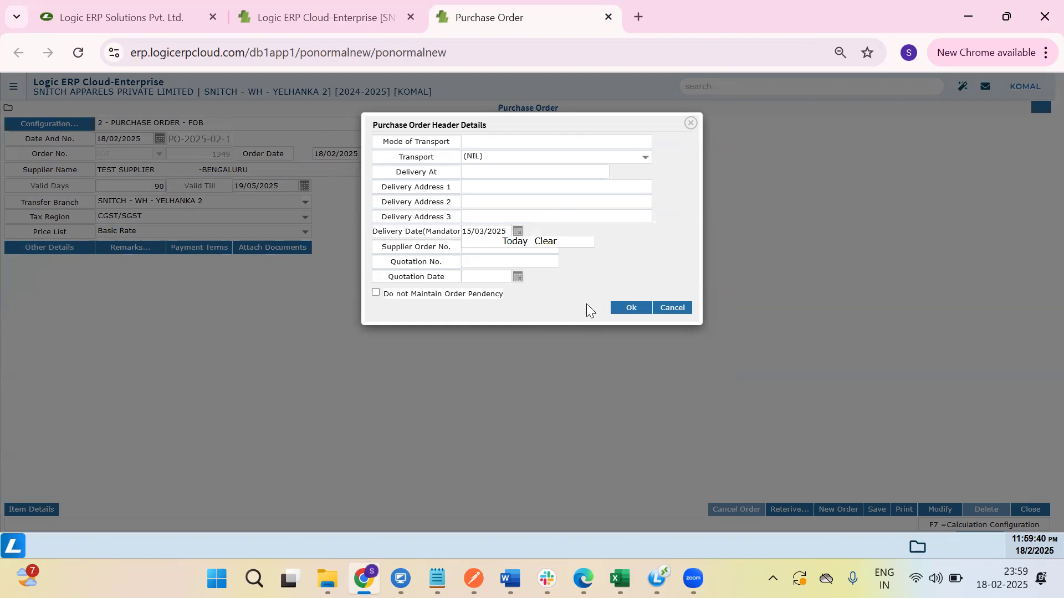
left_click(619, 308)
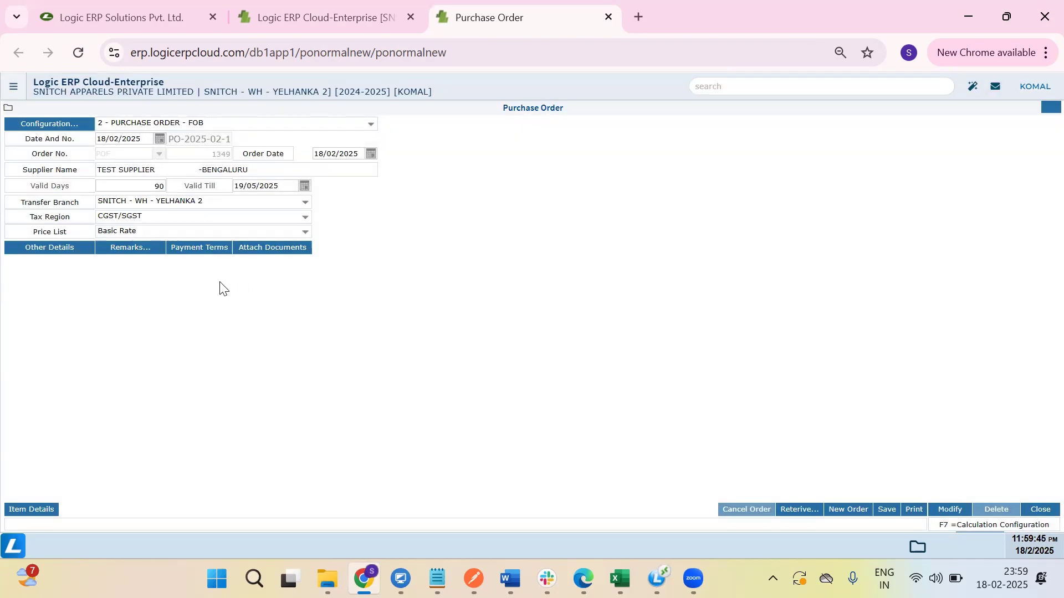
left_click(123, 247)
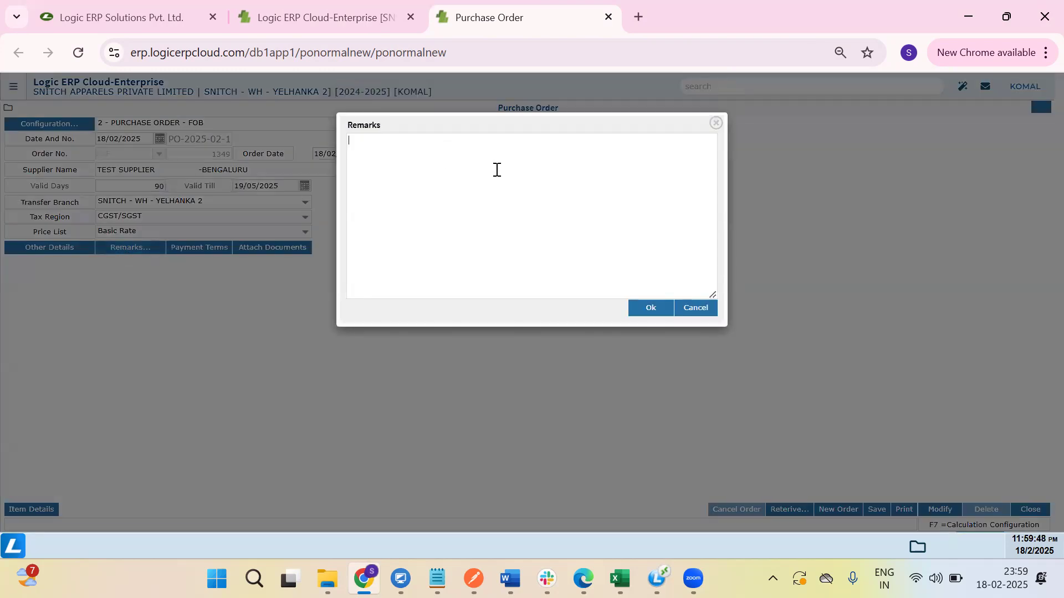
left_click(650, 313)
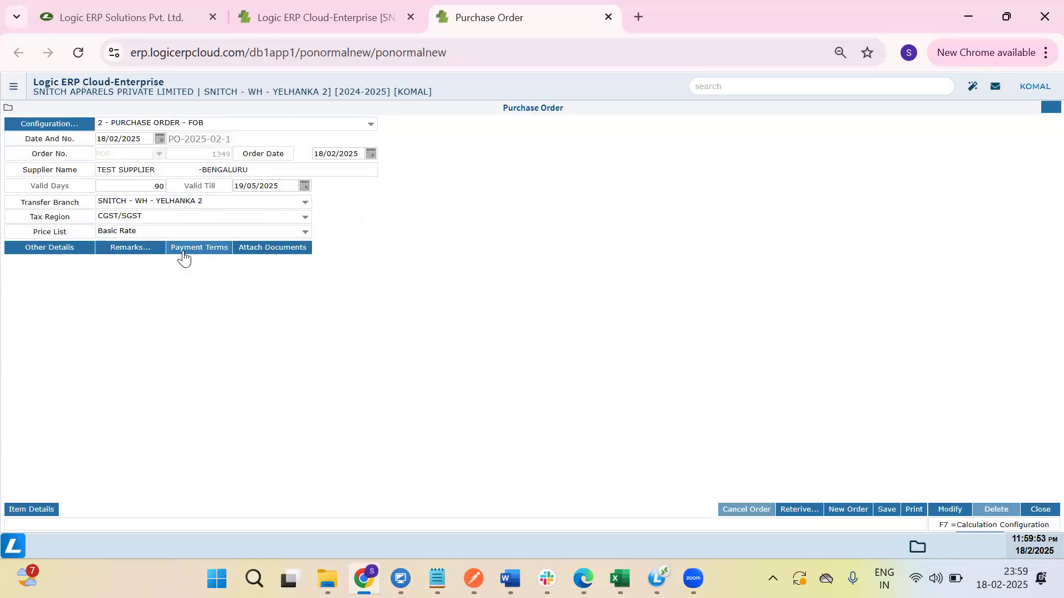
Set Credit payment terms of 45 days with 0 discount and 0 interest.
left_click(183, 250)
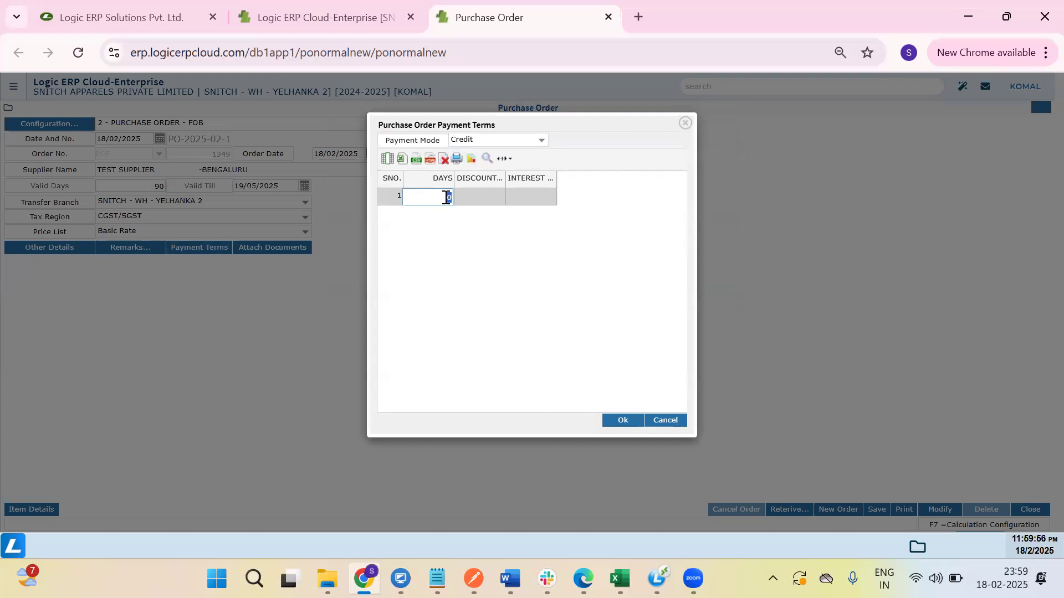
type("45")
key("Return")
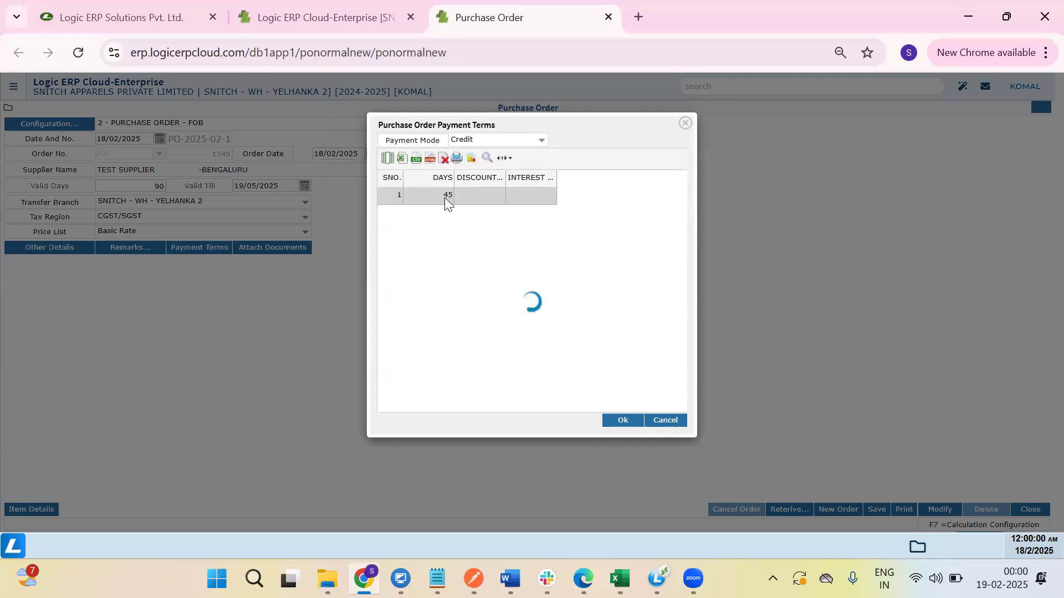
key("Return")
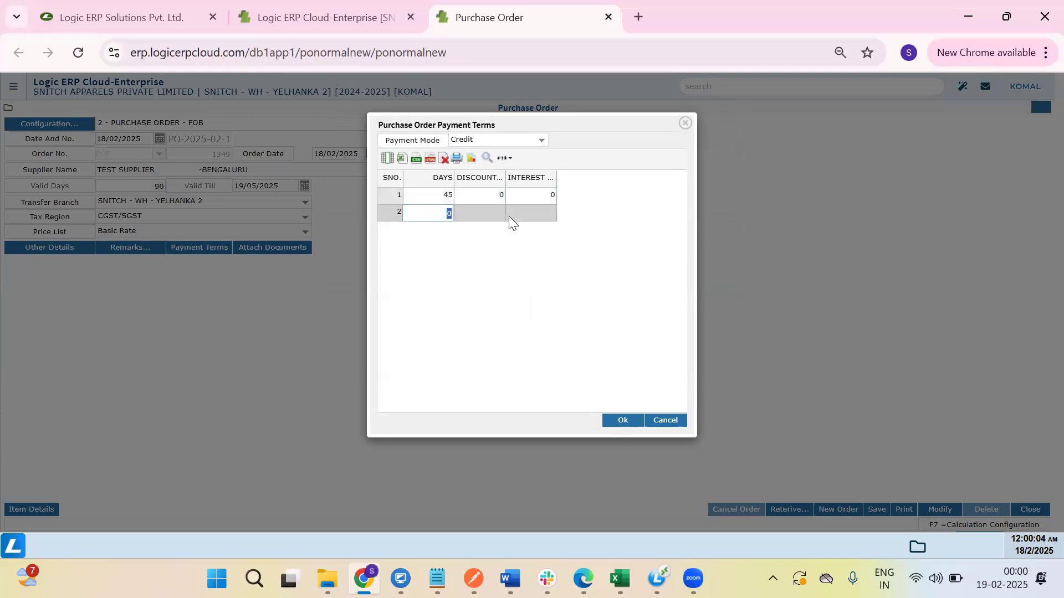
left_click(620, 421)
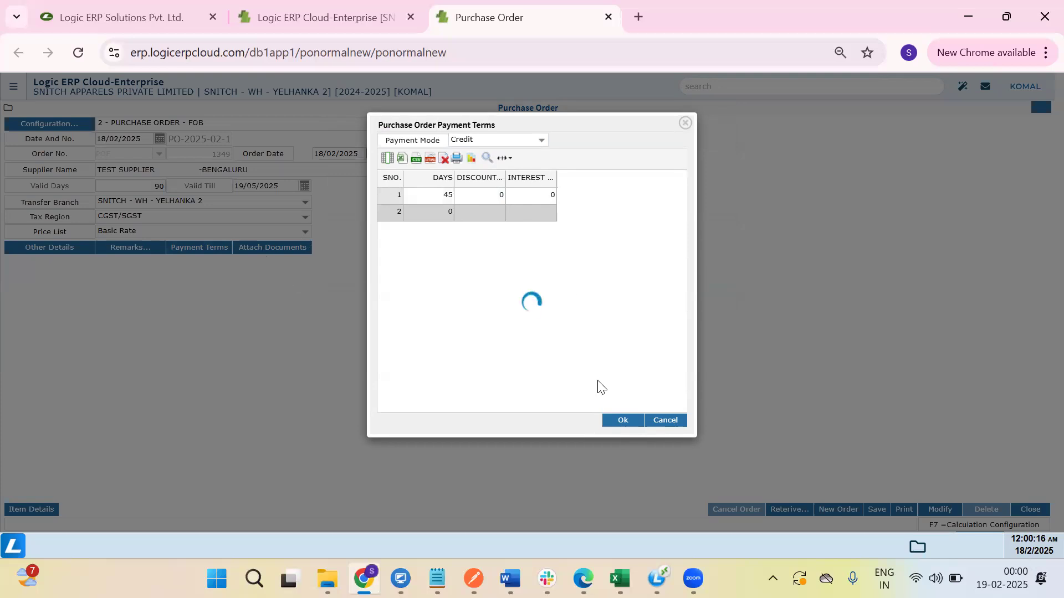
left_click(507, 53)
key("Return")
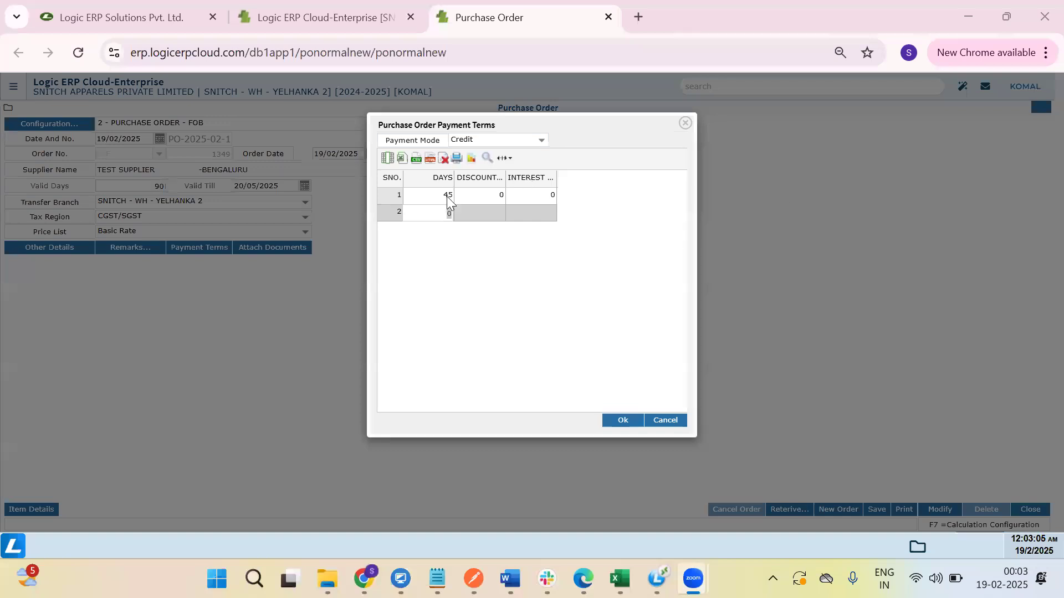
left_click(438, 218)
left_click(622, 420)
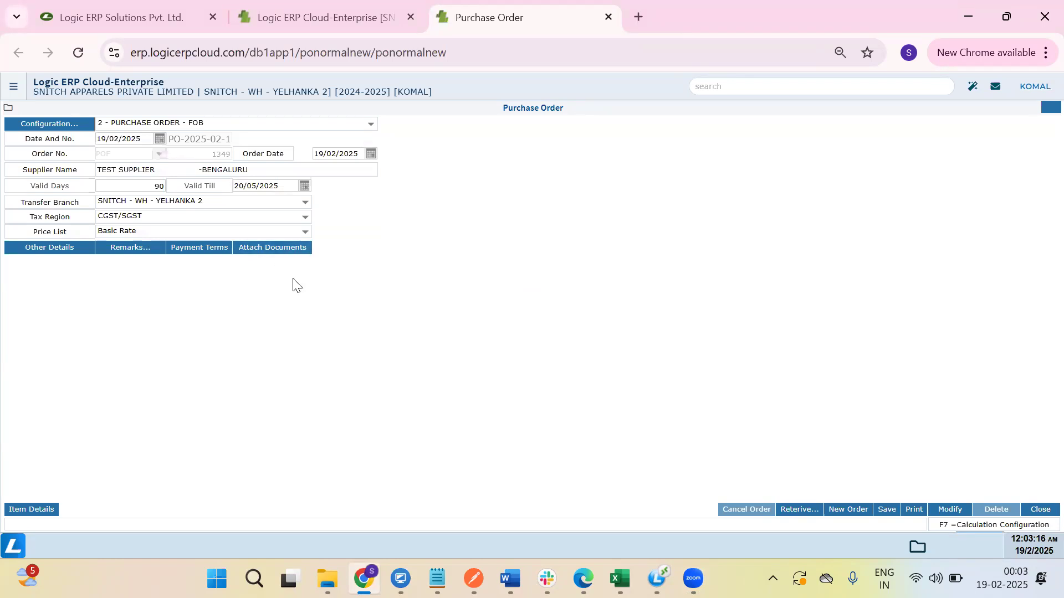
left_click(255, 247)
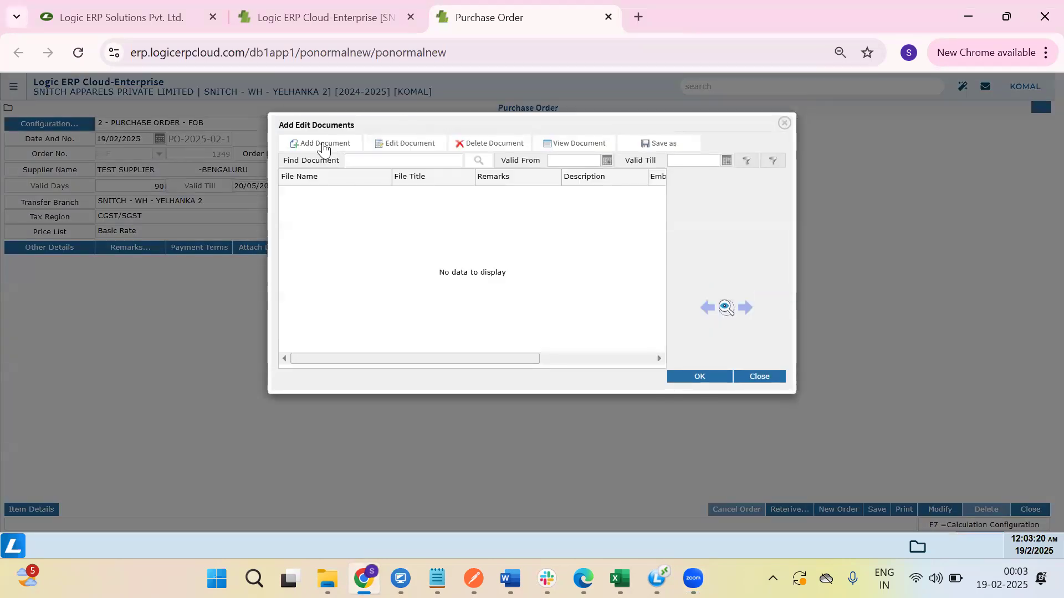
left_click(323, 145)
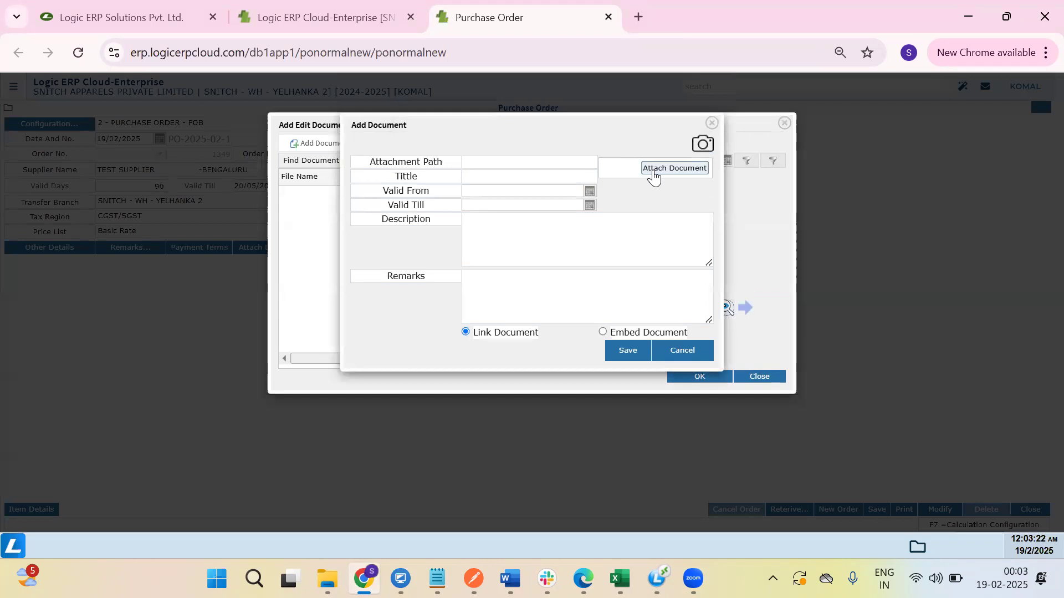
left_click(653, 173)
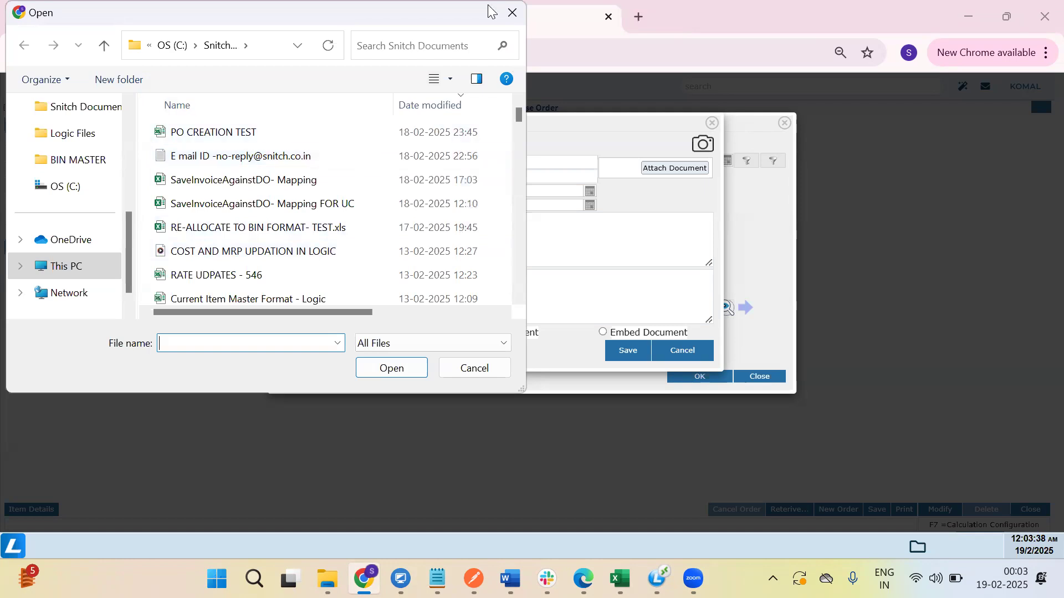
left_click(523, 12)
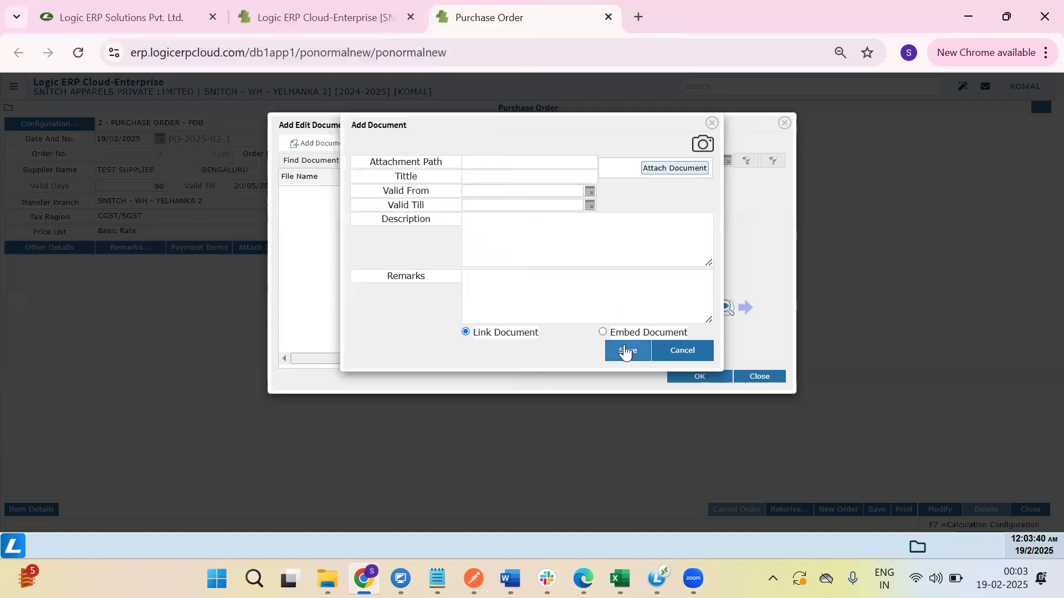
left_click(677, 355)
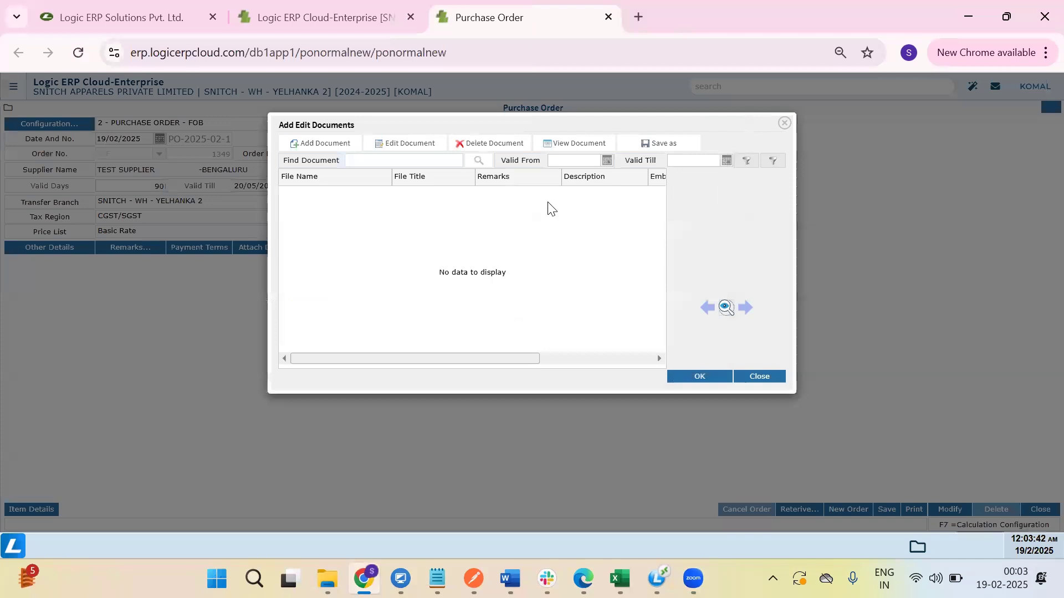
left_click(761, 376)
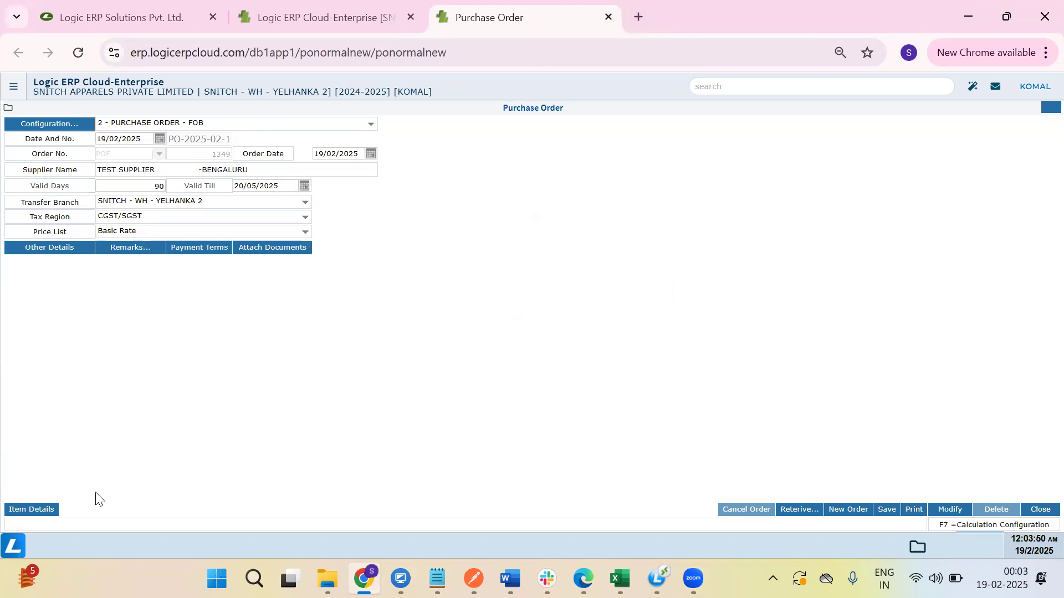
Show the Item Details grid and copy the 4MSS3916 code prefix from Excel cell A2.
left_click(37, 513)
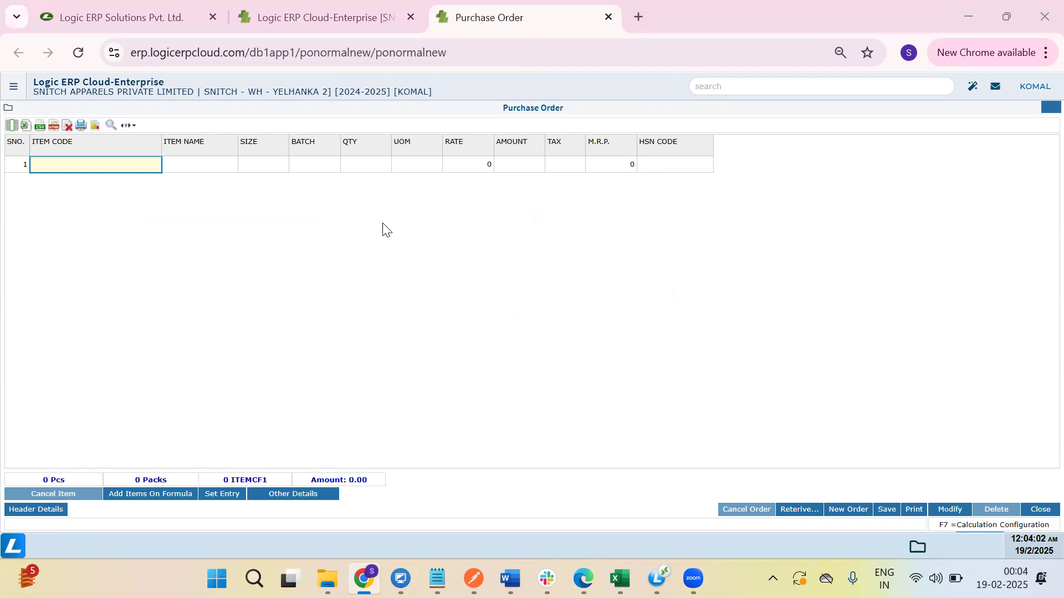
key("alt+Tab")
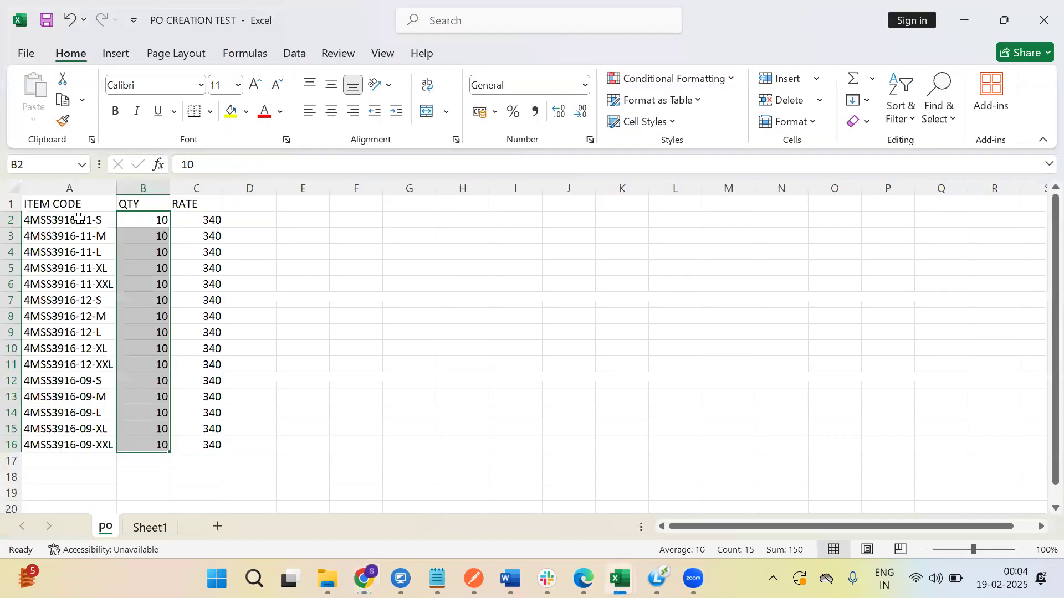
left_click(78, 219)
left_click(233, 165)
left_click_drag(233, 164, 109, 177)
key("ctrl+c")
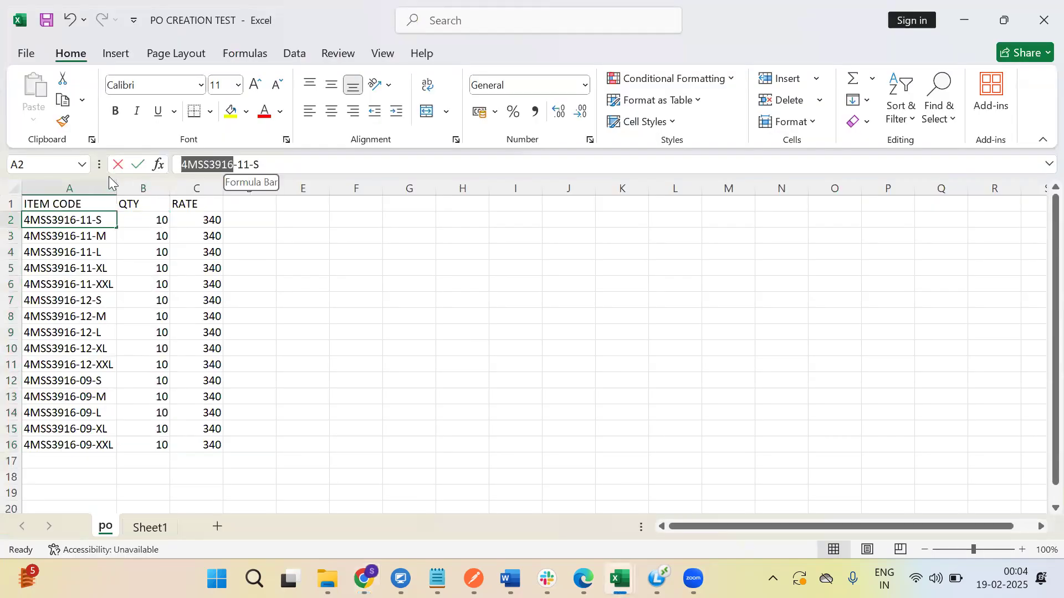
key("alt+Tab")
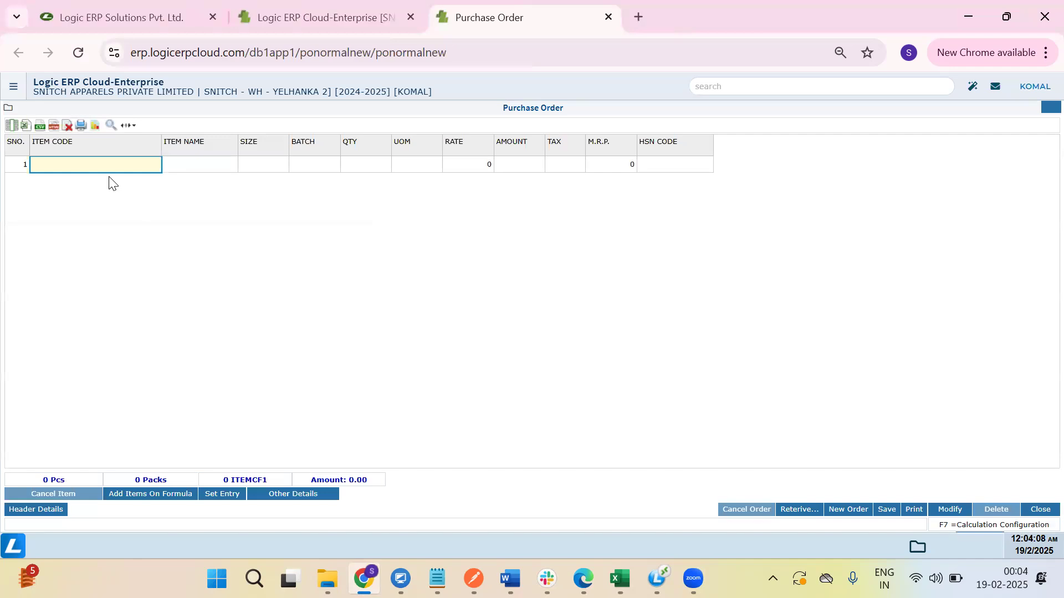
Add item 4MSS3916 01 in size S with quantity 10 as the first line.
key("Return")
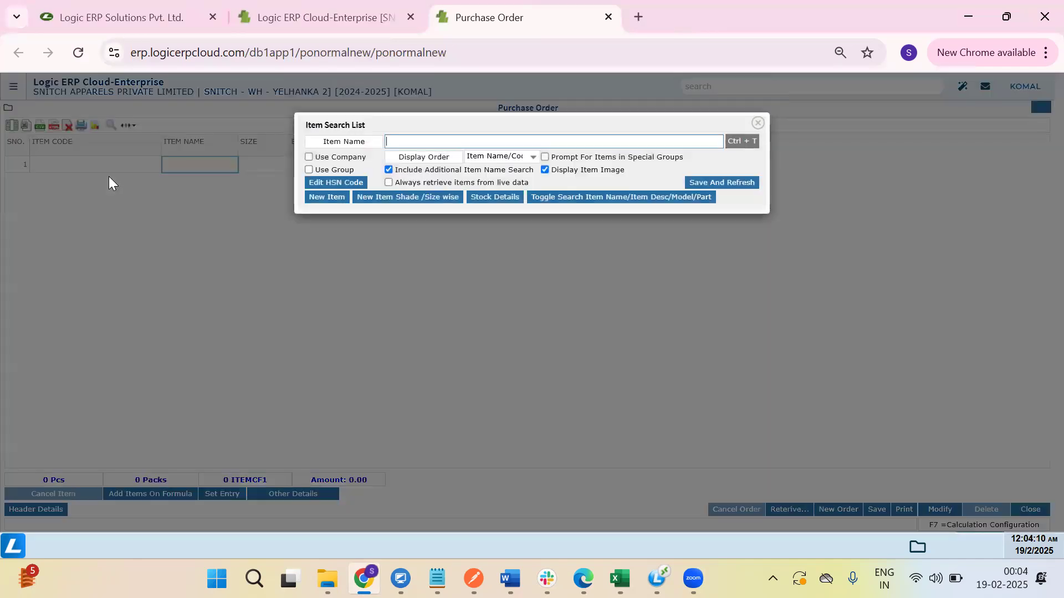
key("ctrl+v")
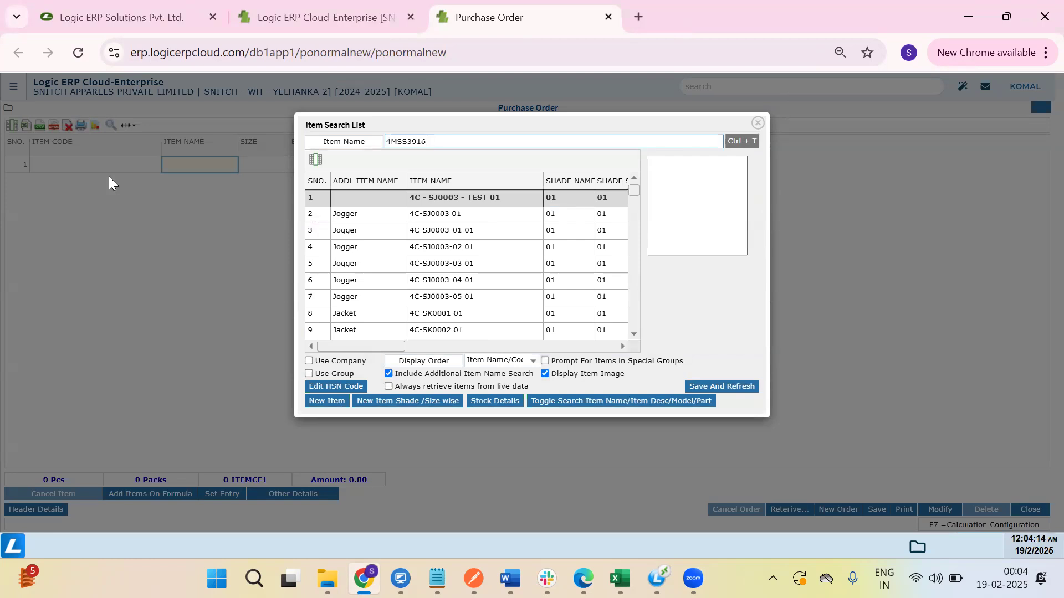
type("6")
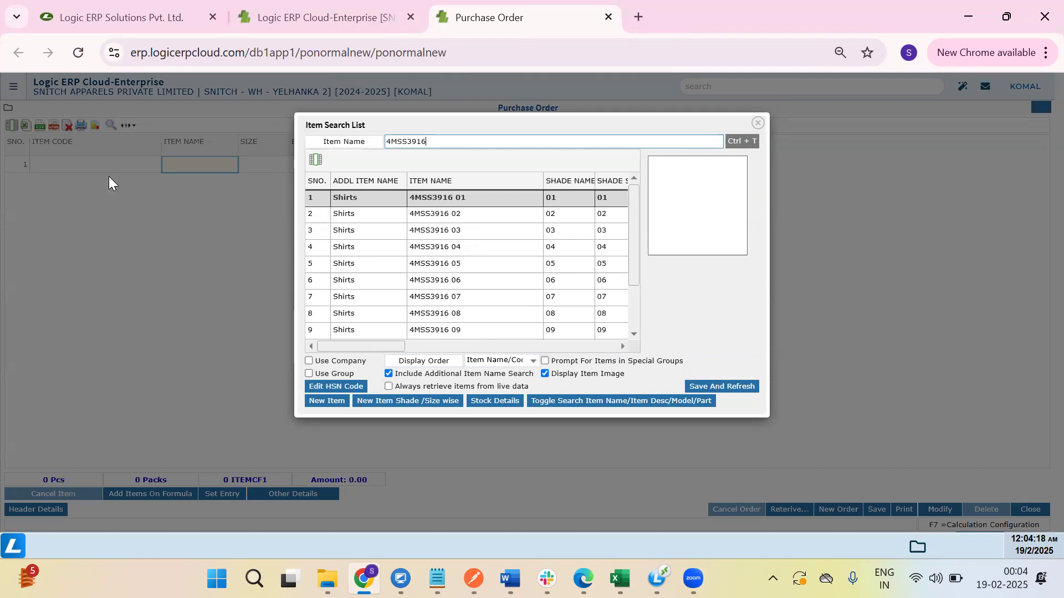
key("Down")
key("Down")
key("Up")
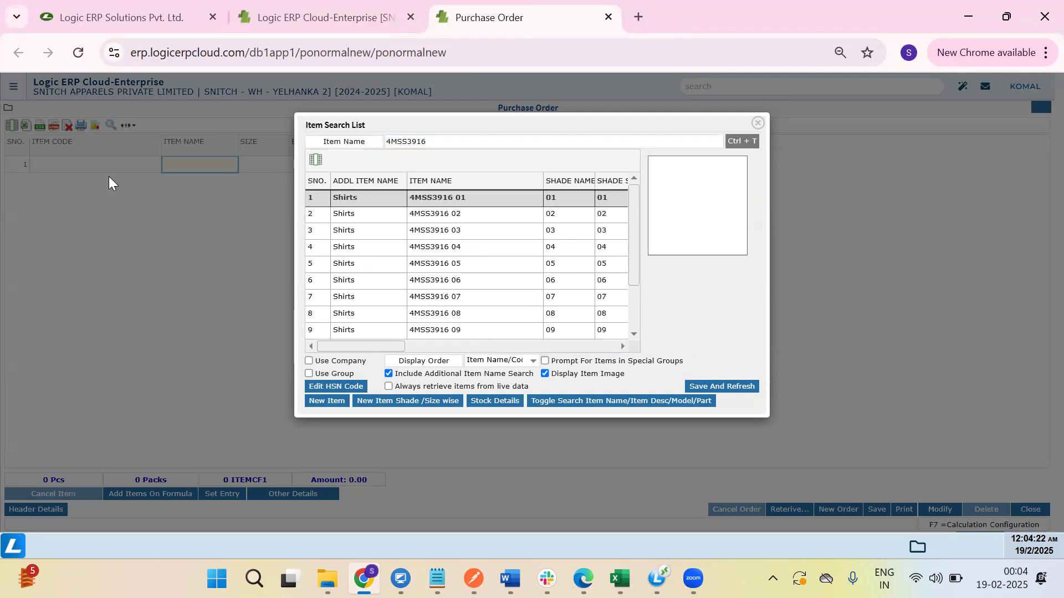
key("Return")
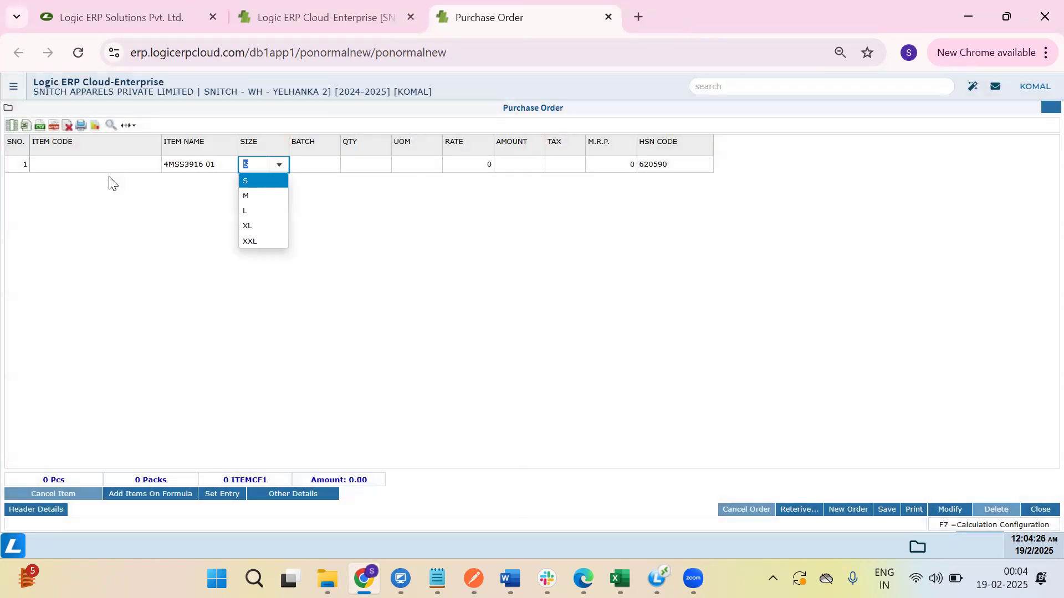
key("Return")
key("Return")
type("10")
key("Return")
key("Return")
key("Return")
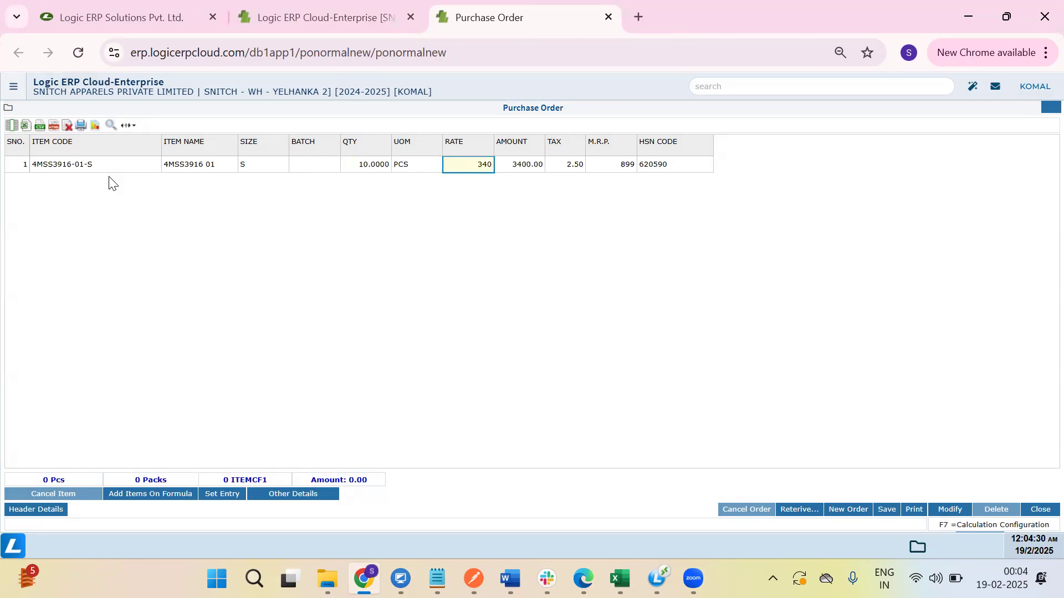
key("Return")
key("Return")
key("Return")
key("Return")
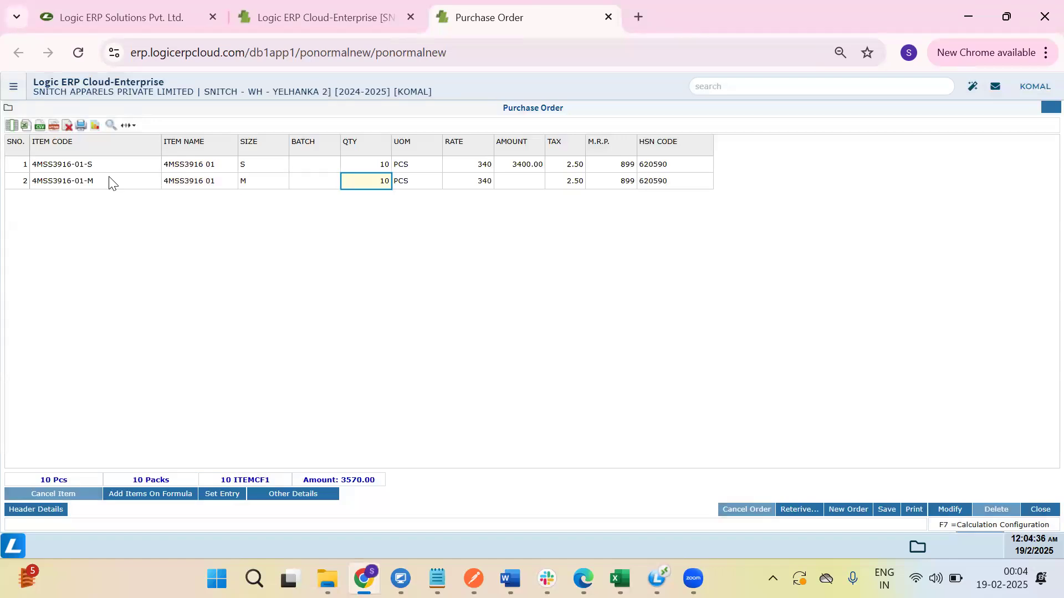
Add size M with 12 pieces and sizes L, XL and XXL with 10 each.
type("12")
key("Return")
key("Return")
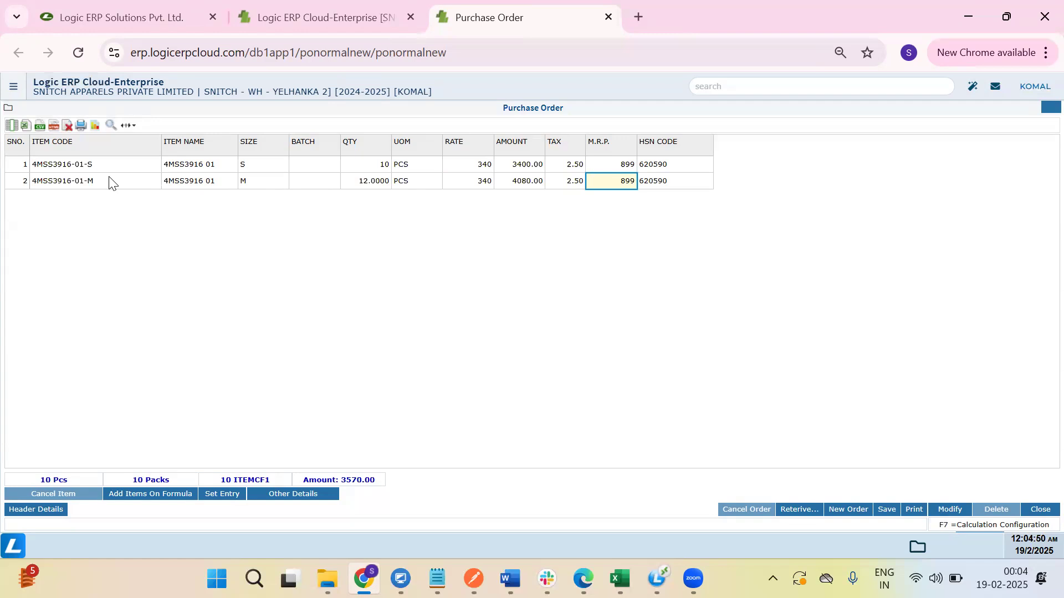
key("Return")
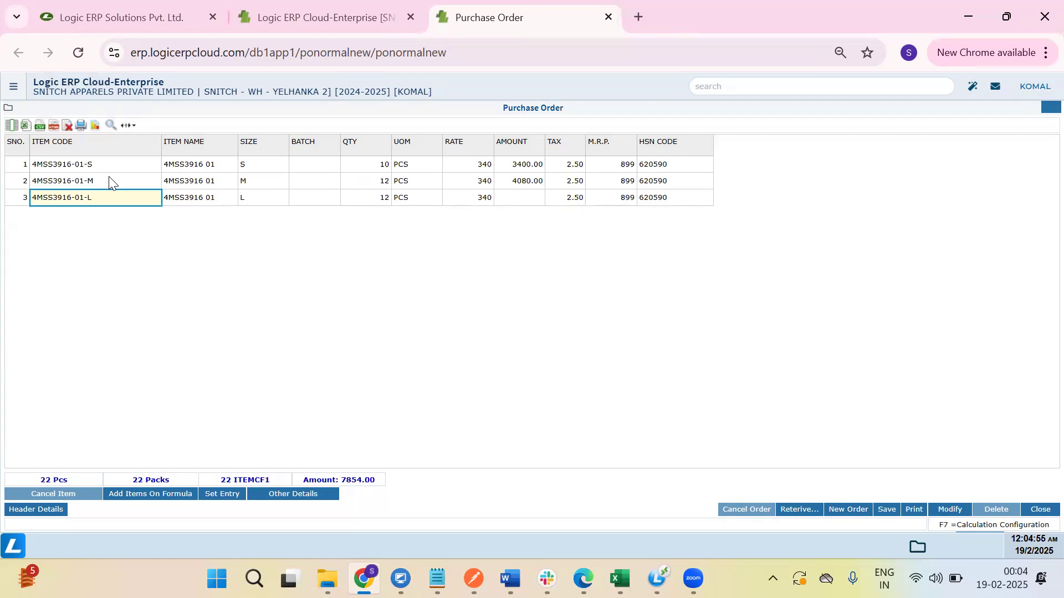
key("Return")
key("Return")
key("Return")
key("Return")
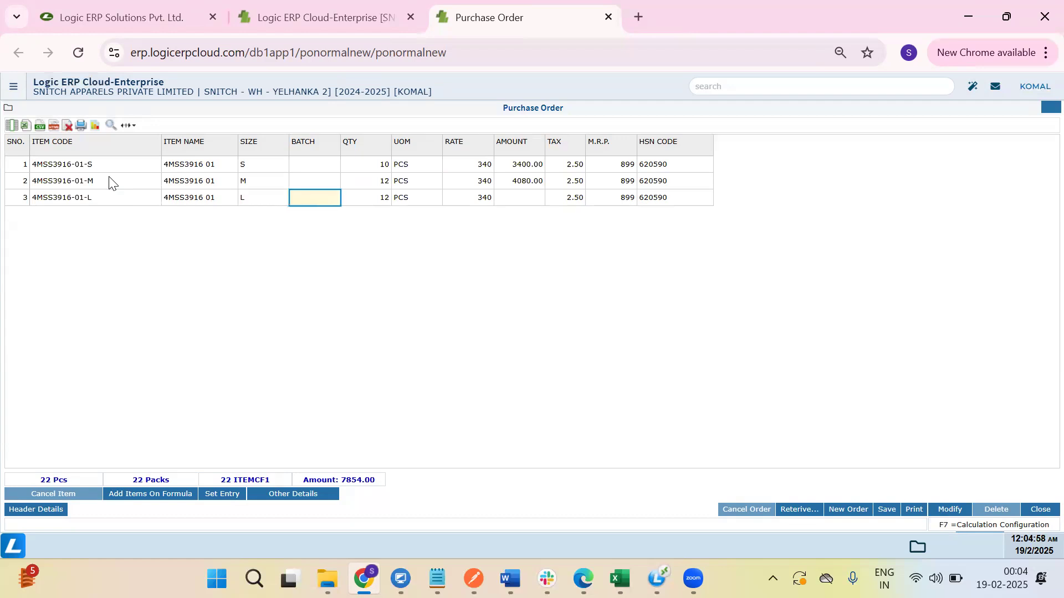
type("10")
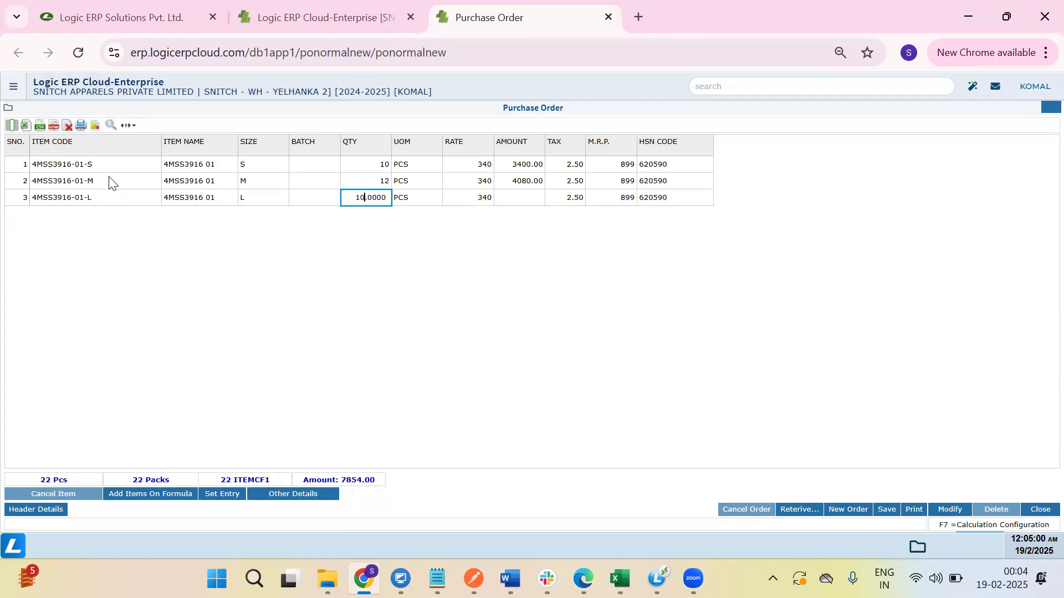
key("Return")
key("Return")
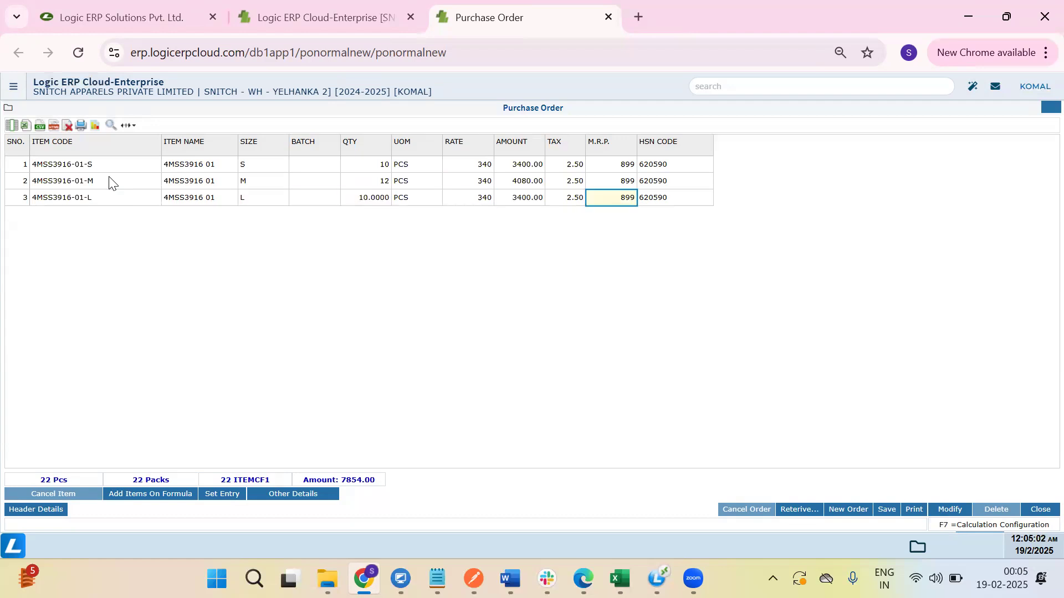
key("Return")
key("Return")
key("Return")
key("Return")
key("Return")
key("Return")
key("Return")
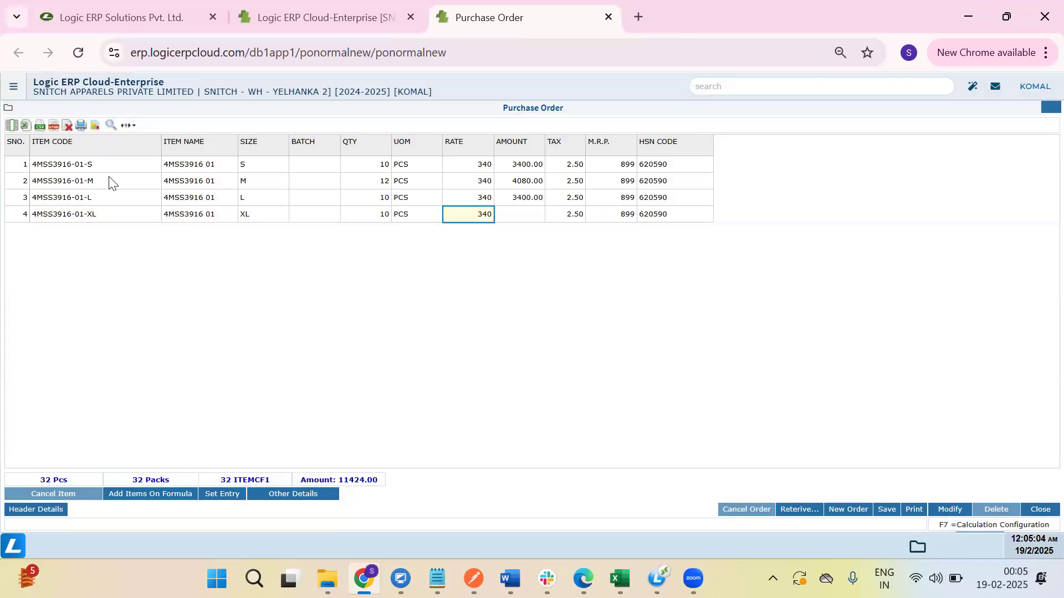
key("Return")
key("Return")
key("Return")
key("Return")
key("Return")
key("Return")
key("Return")
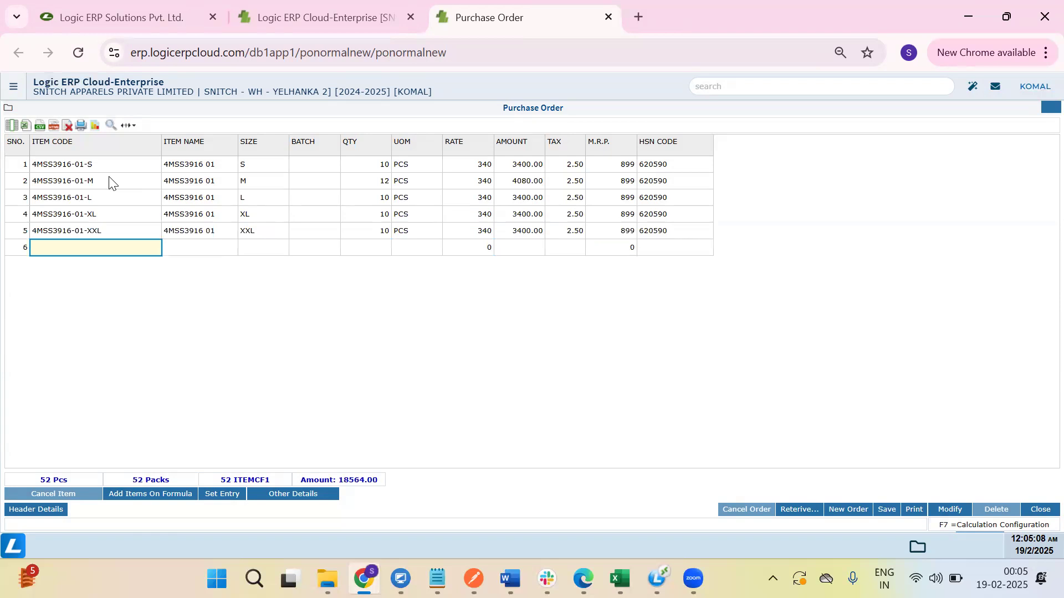
key("Return")
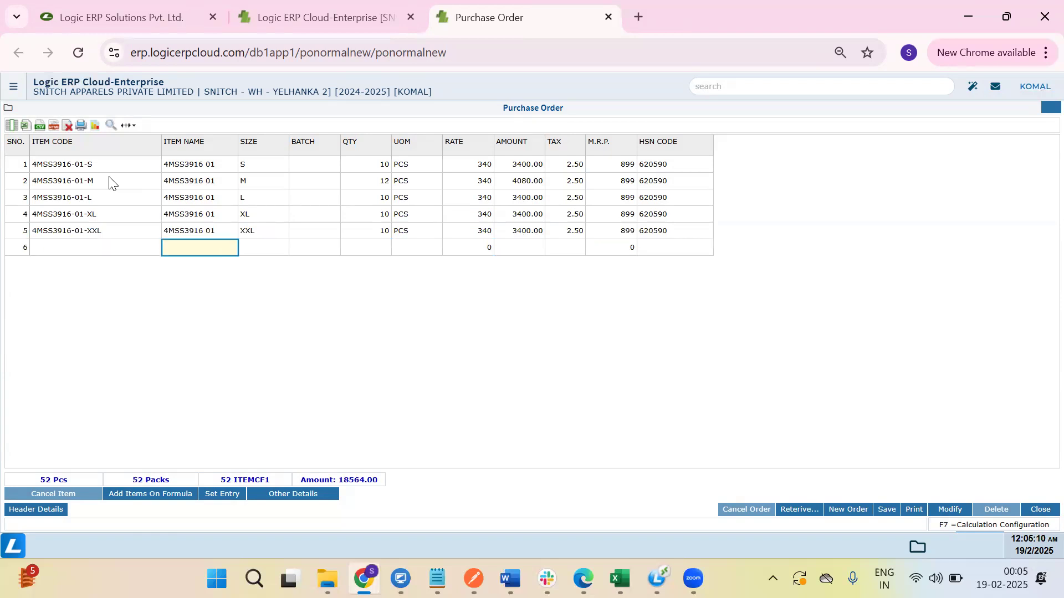
key("Return")
Add item 4MSS3916 02 in sizes S–XXL: 10 each of S, M, L and 12 each of XL, XXL.
key("Down")
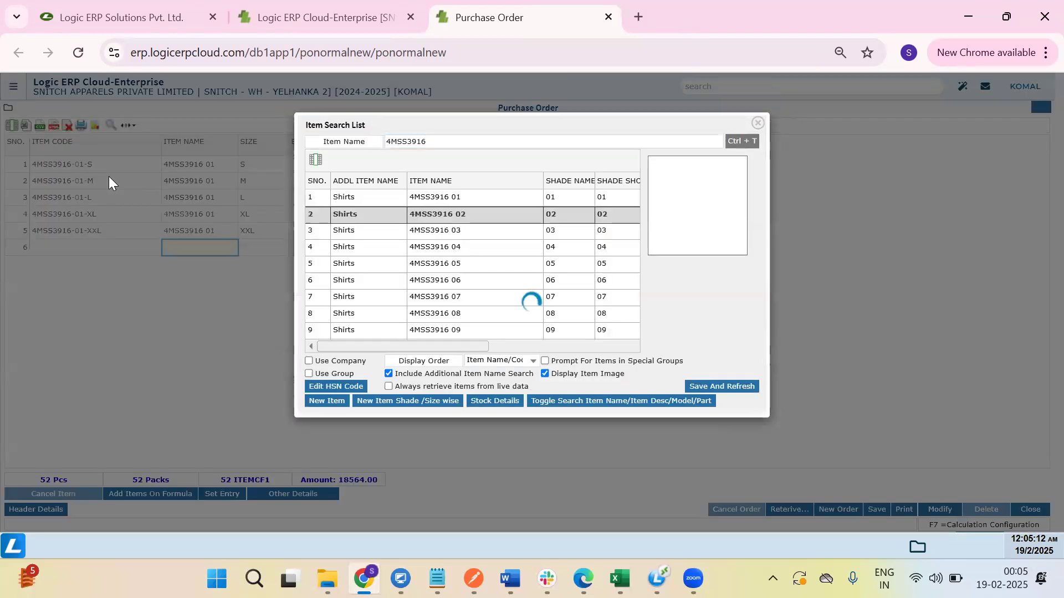
key("Return")
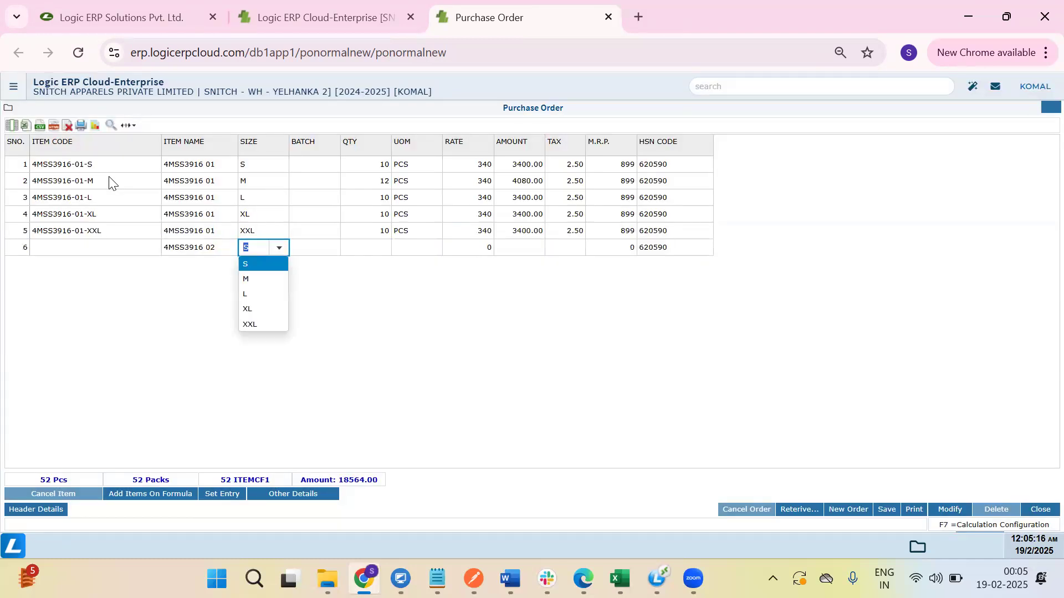
key("Return")
key("Return")
type("10")
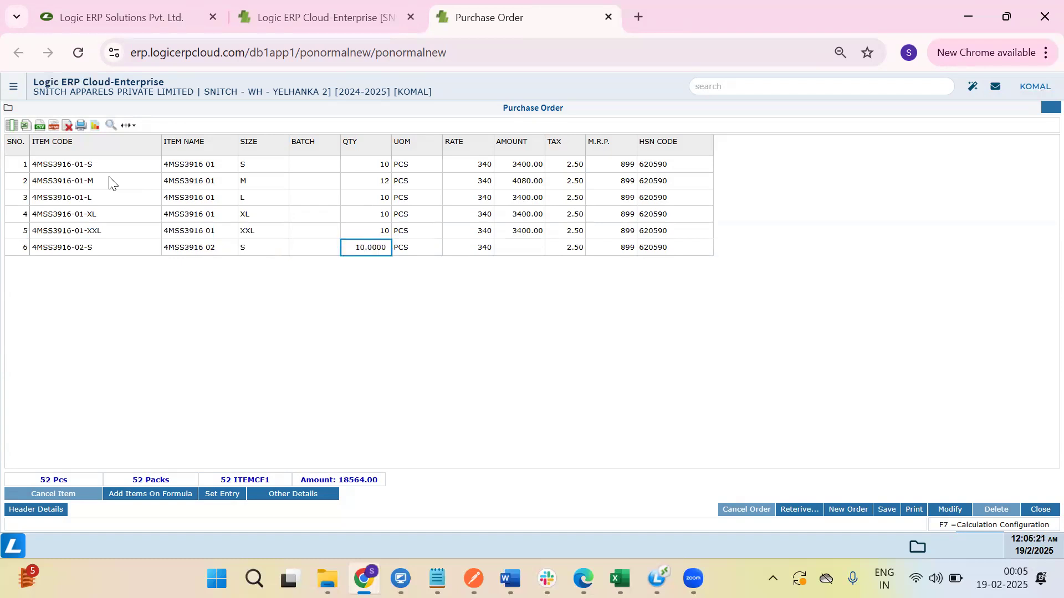
key("Return")
key("Return")
key("Return")
key("Return")
key("Return")
key("Return")
key("Return")
key("Return")
key("Return")
key("Return")
key("Return")
key("Return")
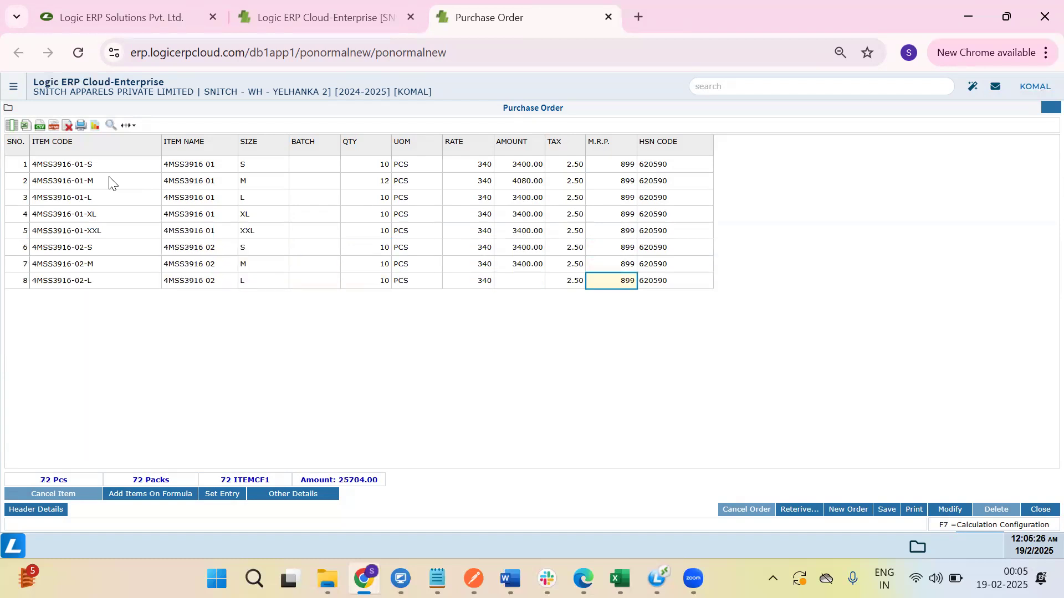
key("Return")
key("Return")
key("Return")
key("Return")
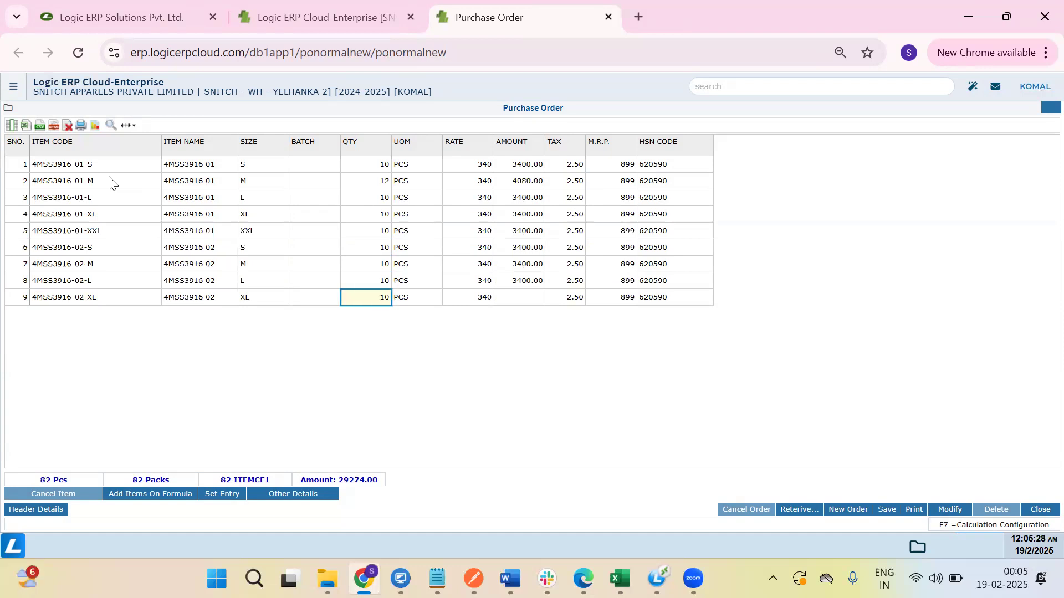
type("12")
key("Return")
key("Return")
key("Return")
key("Return")
type("12")
key("Return")
key("Return")
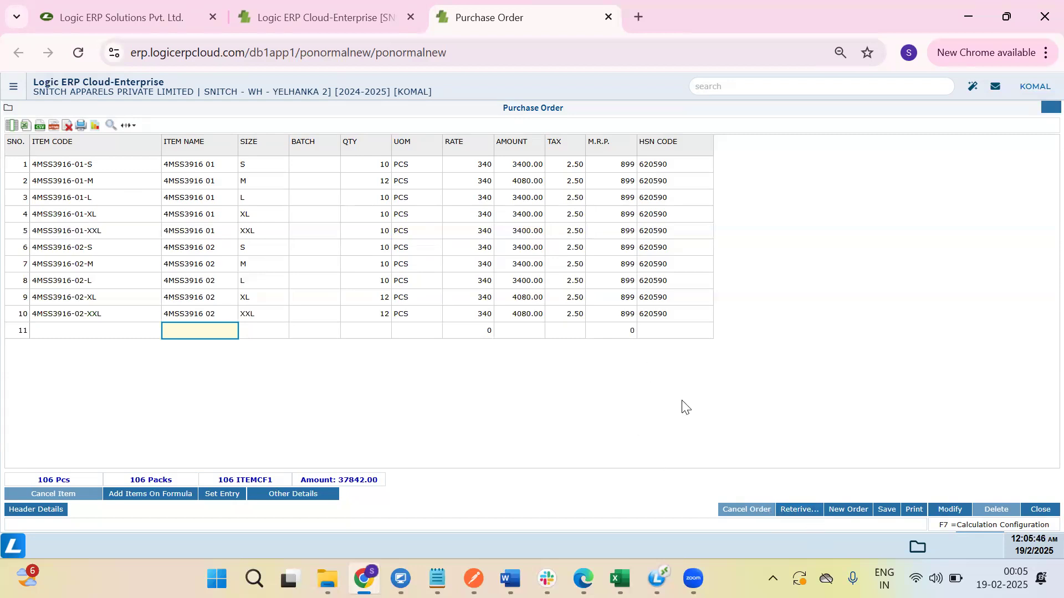
Save the ten-line purchase order, confirm with Yes, and dismiss the order-number message.
left_click(887, 510)
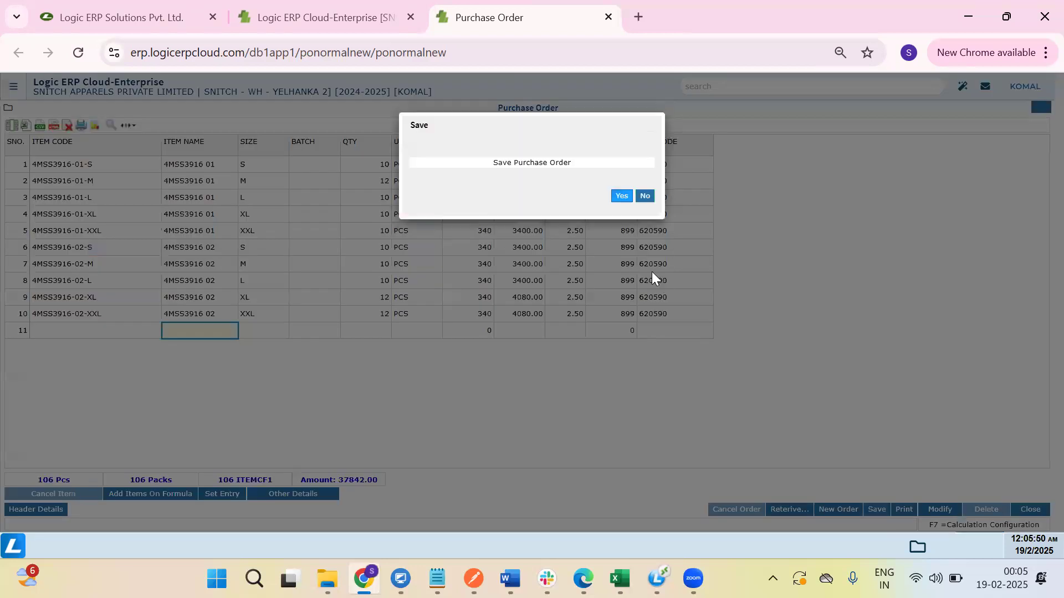
left_click(621, 197)
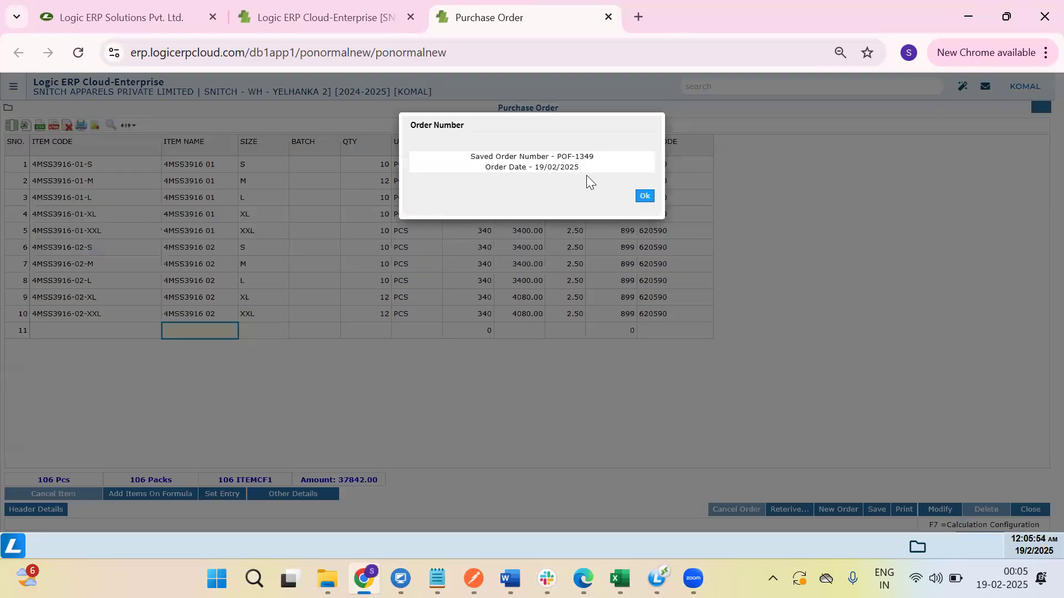
left_click(644, 196)
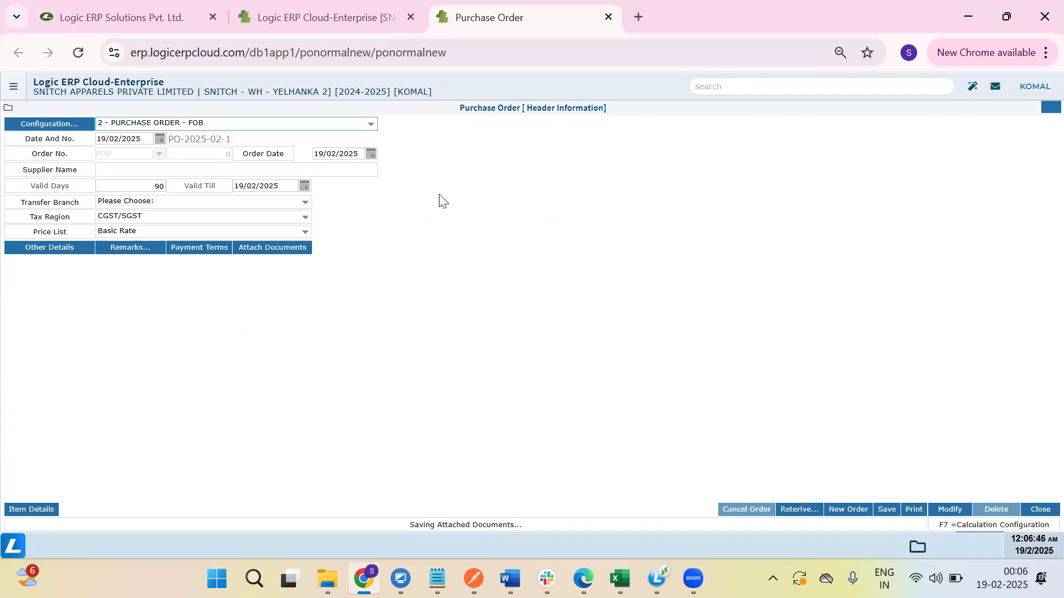
Select TEST SUPPLIER -BENGALURU as the order's supplier account.
key("Tab")
key("Tab")
key("Tab")
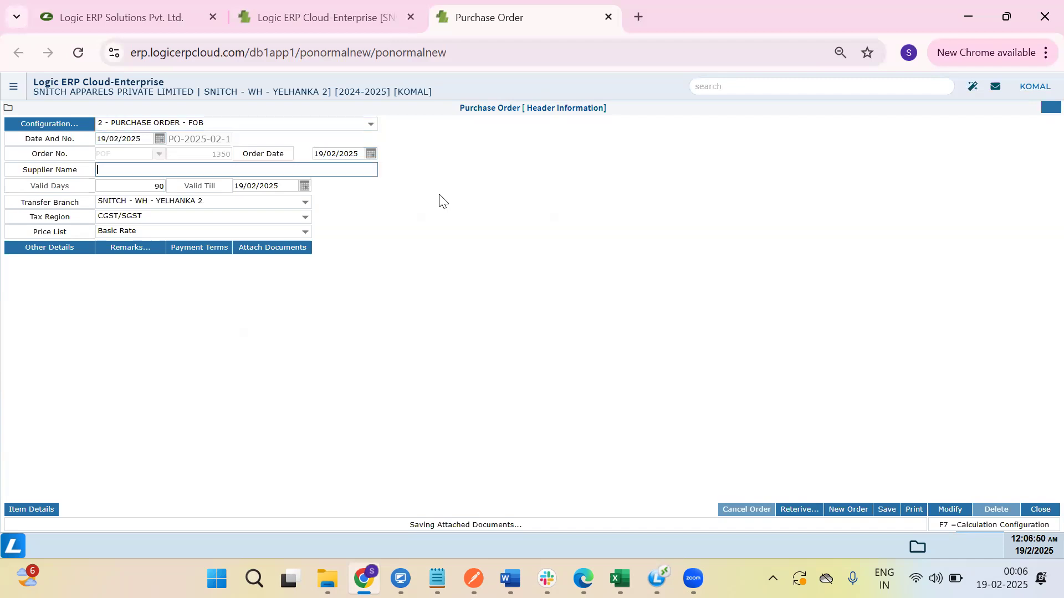
key("Return")
type("TEST")
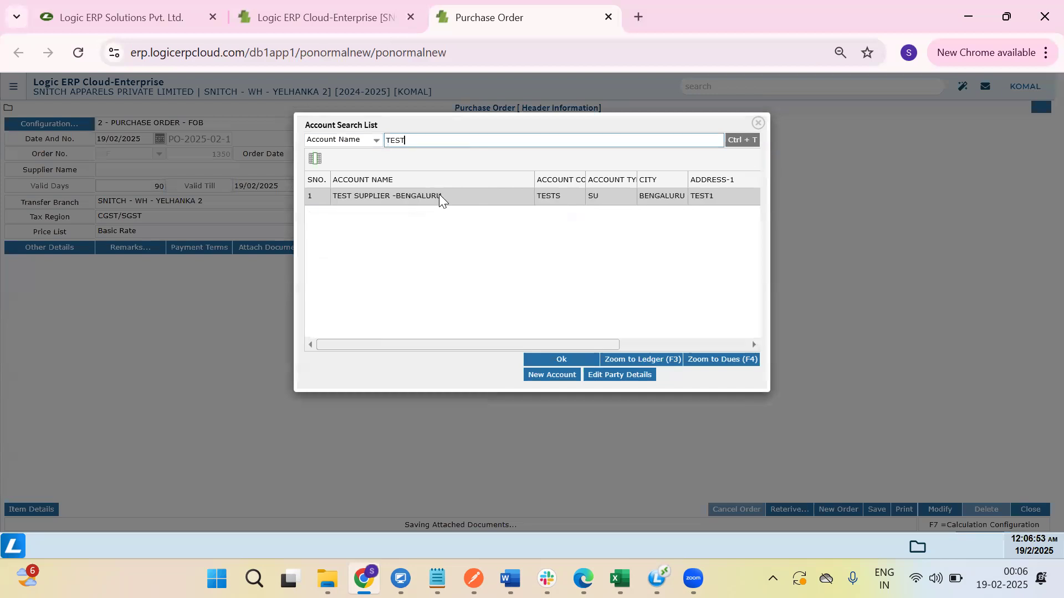
key("Return")
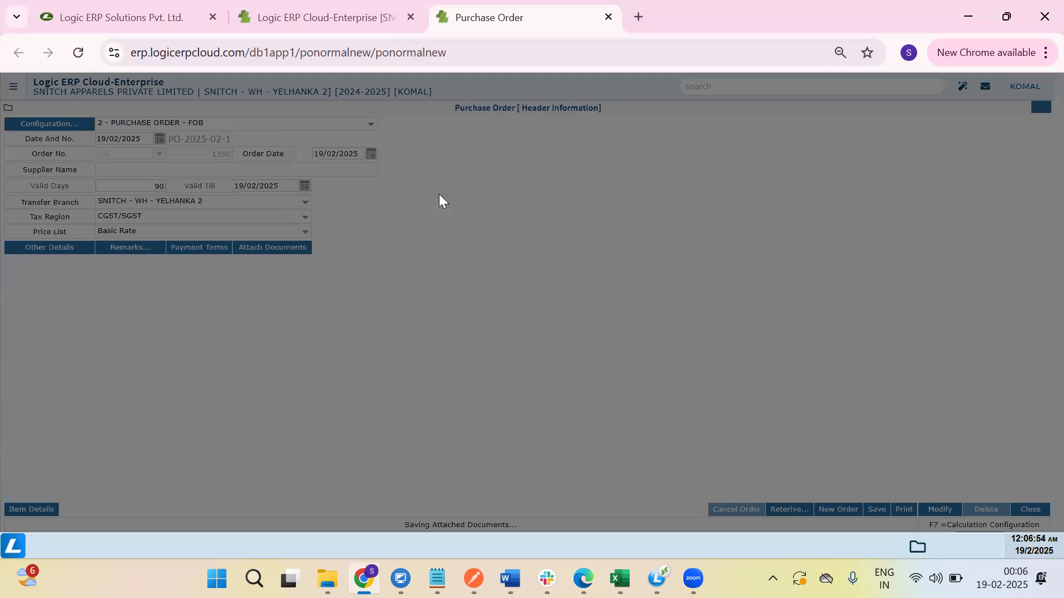
key("Tab")
key("Tab")
key("Tab")
key("Tab")
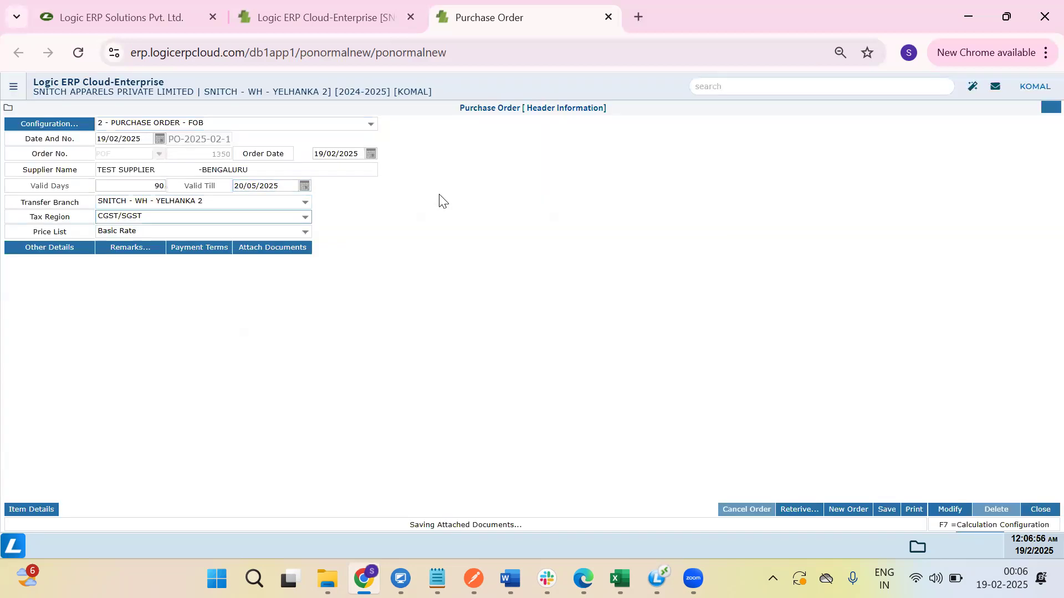
Set the delivery date to 15/03/2025 in the header details, then show the item grid.
left_click(37, 249)
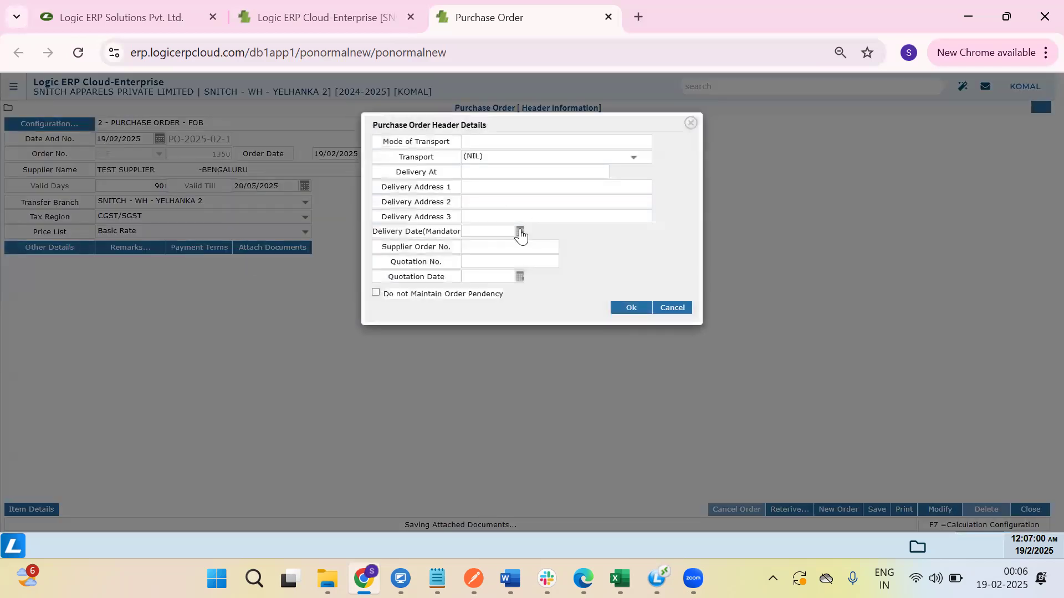
left_click(519, 231)
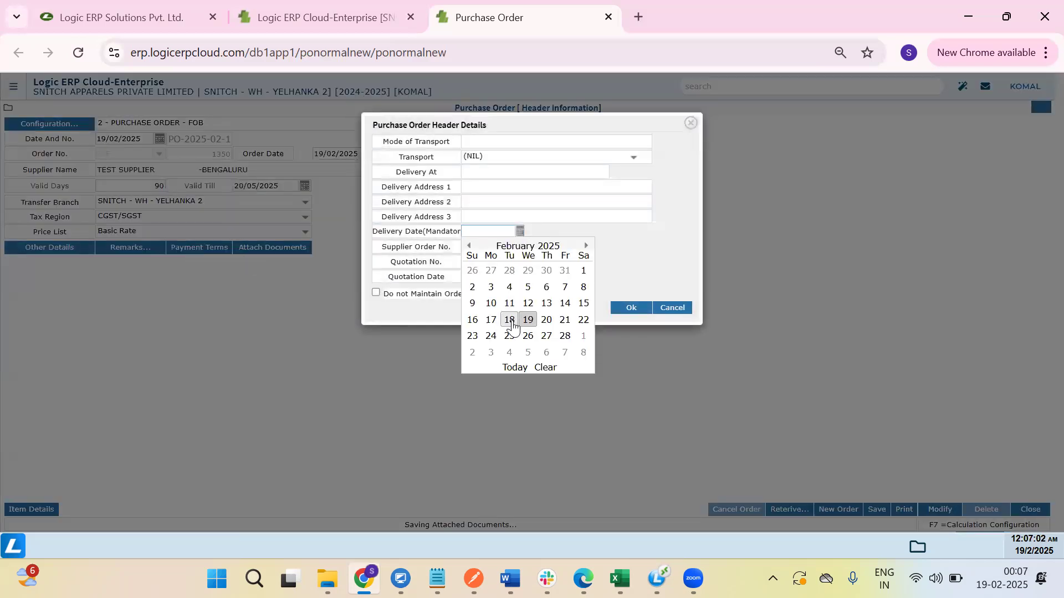
left_click(587, 247)
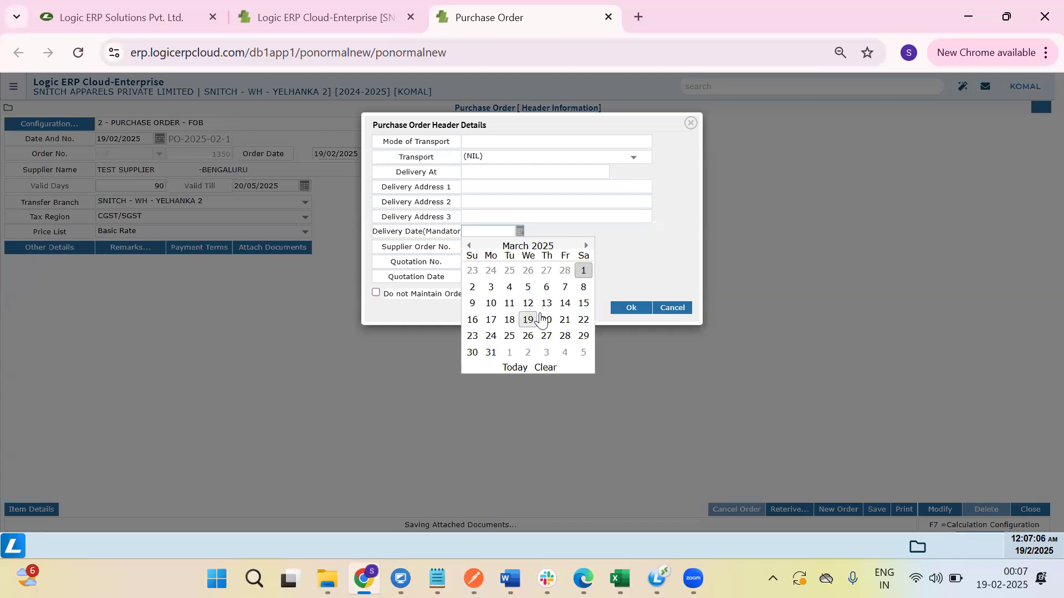
left_click(585, 303)
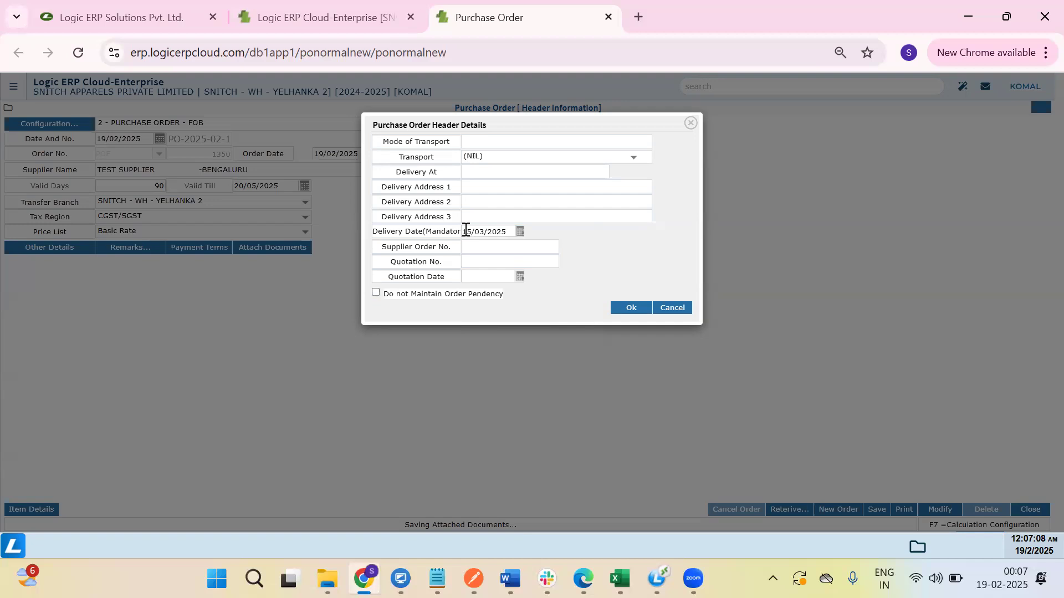
left_click(621, 314)
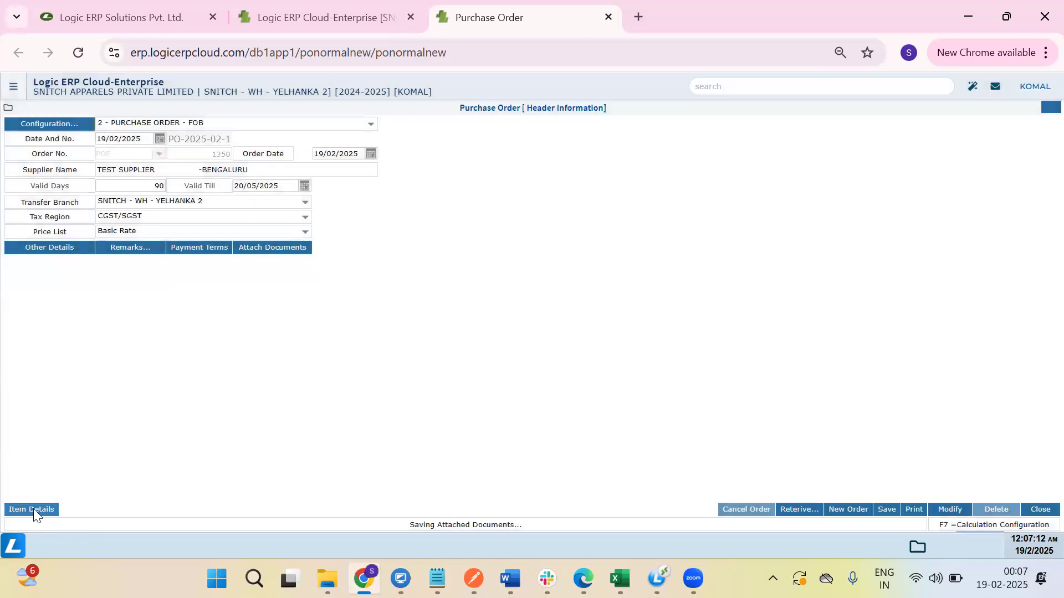
left_click(33, 509)
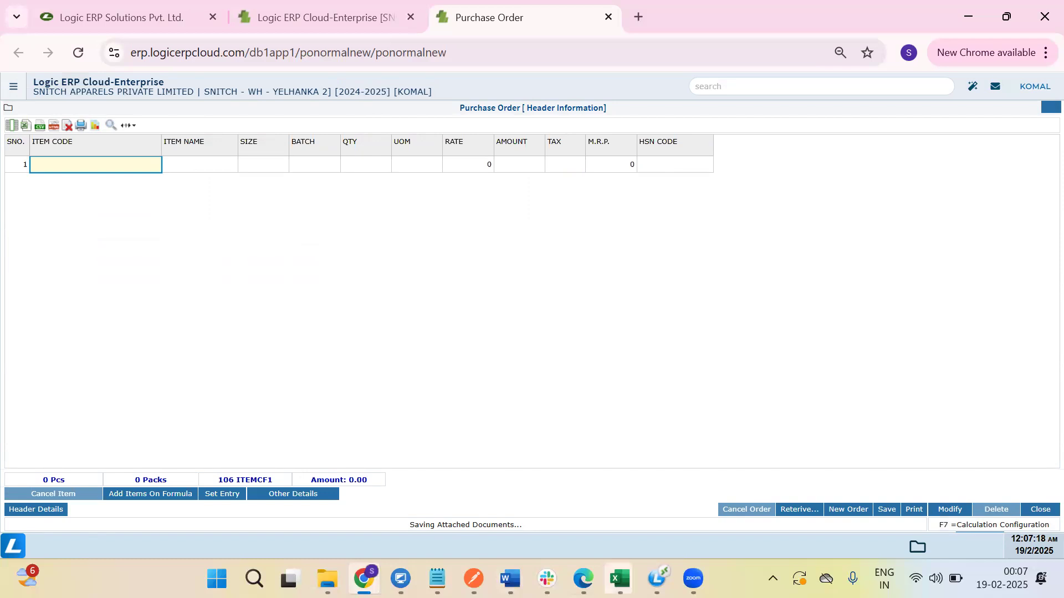
Switch to the PO CREATION TEST workbook and select its QTY and RATE headings.
left_click(620, 578)
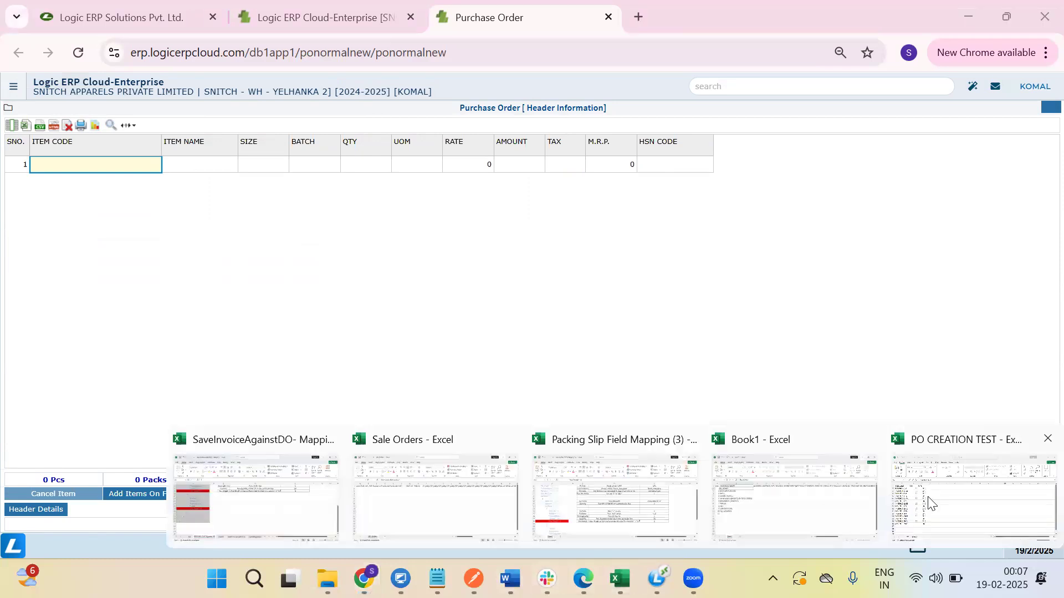
left_click(930, 501)
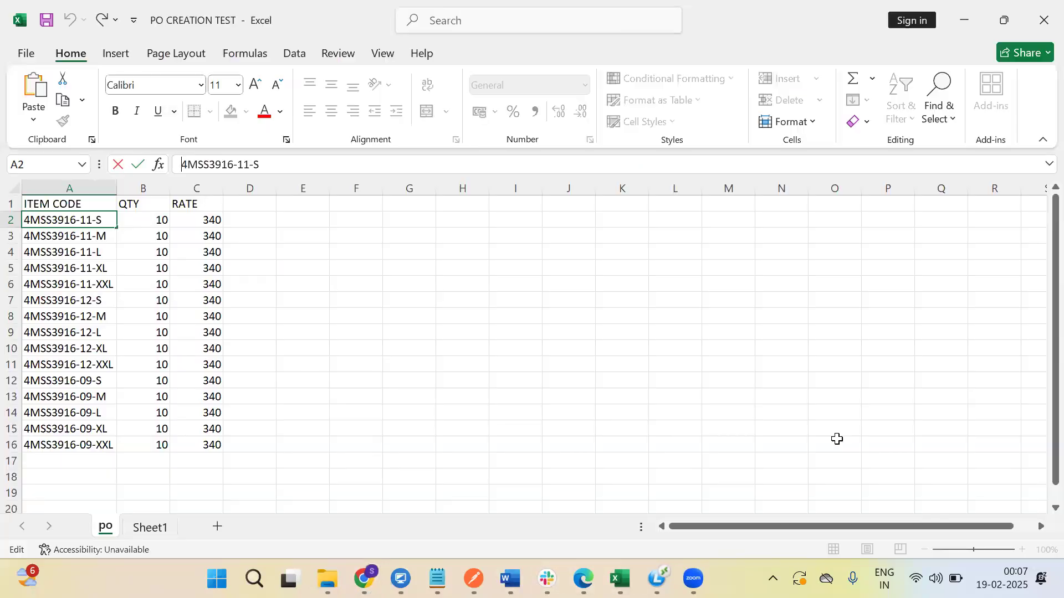
left_click(38, 204)
left_click(125, 204)
left_click(198, 203)
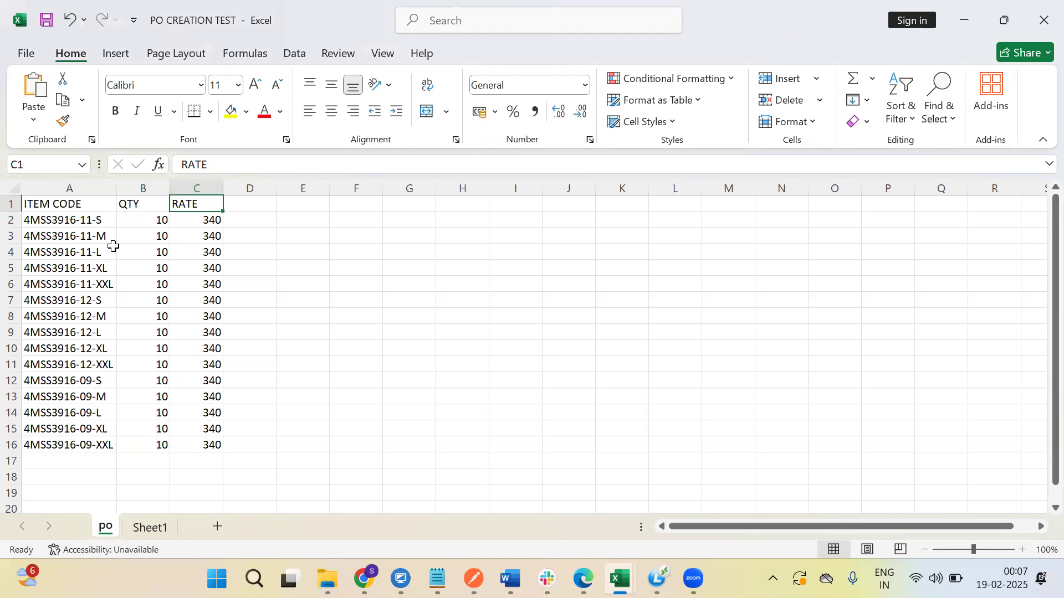
Save the workbook as Excel 97-2003, replacing the existing file, and return to the browser.
left_click(26, 51)
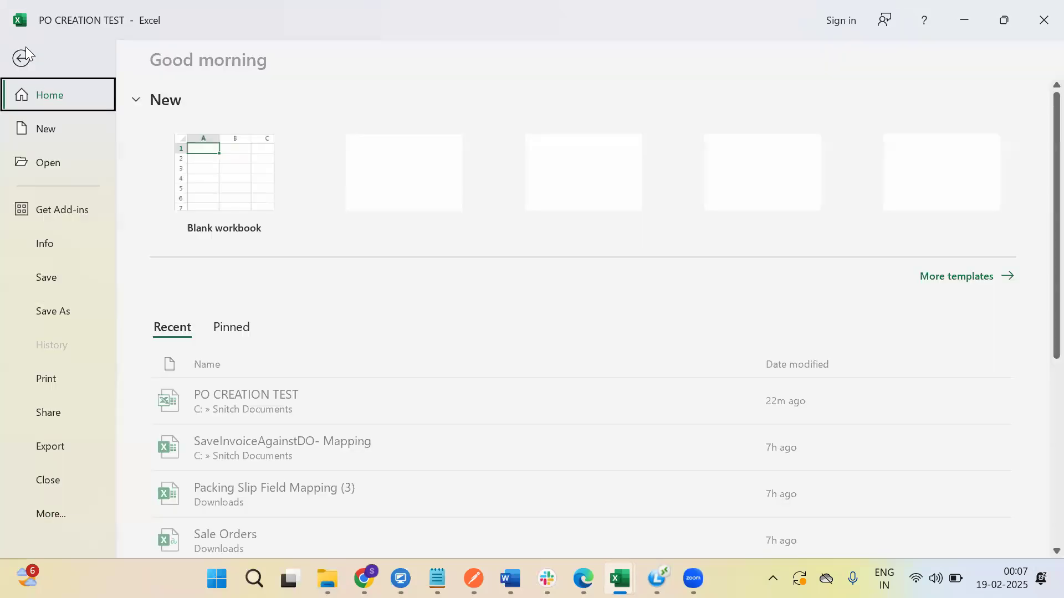
left_click(48, 310)
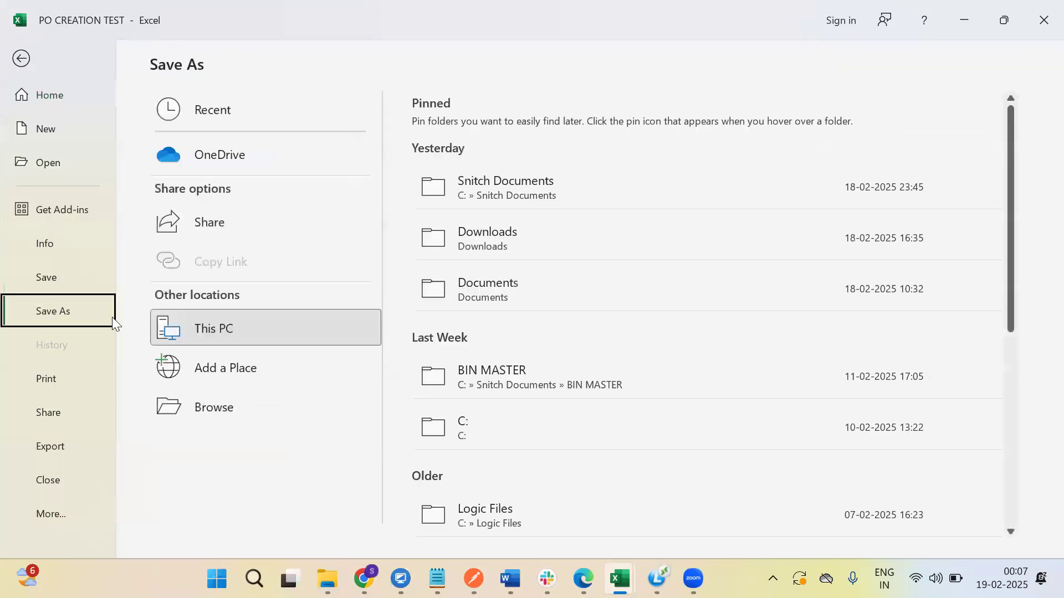
left_click(184, 408)
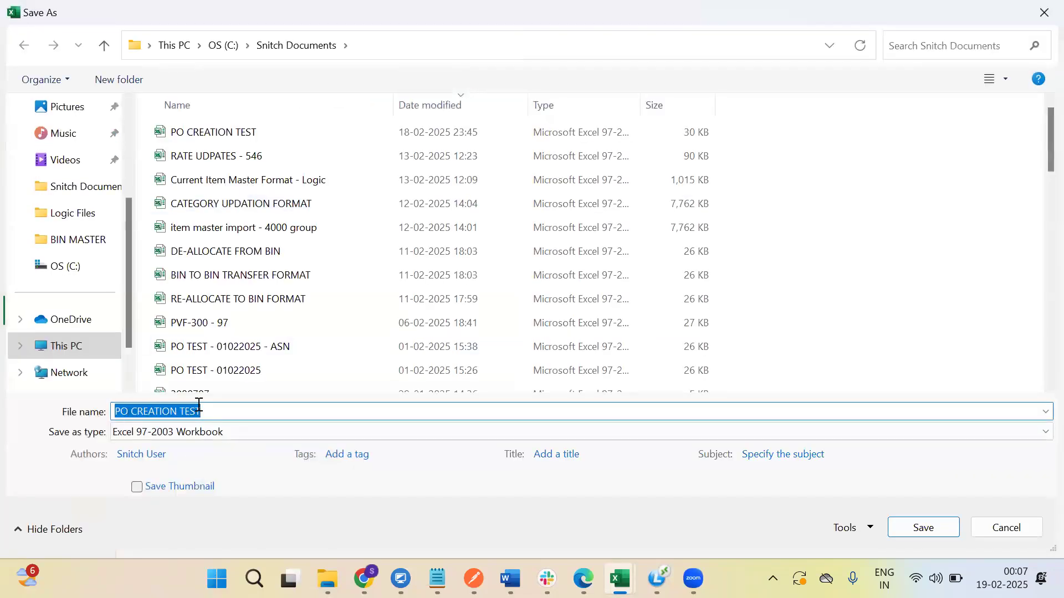
left_click(909, 531)
left_click(569, 283)
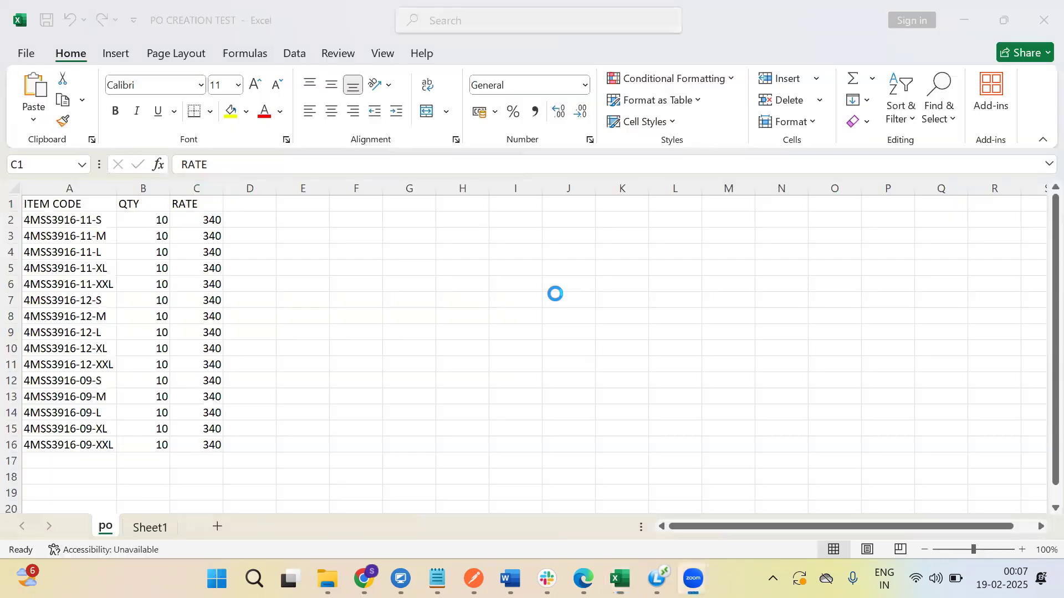
left_click(364, 579)
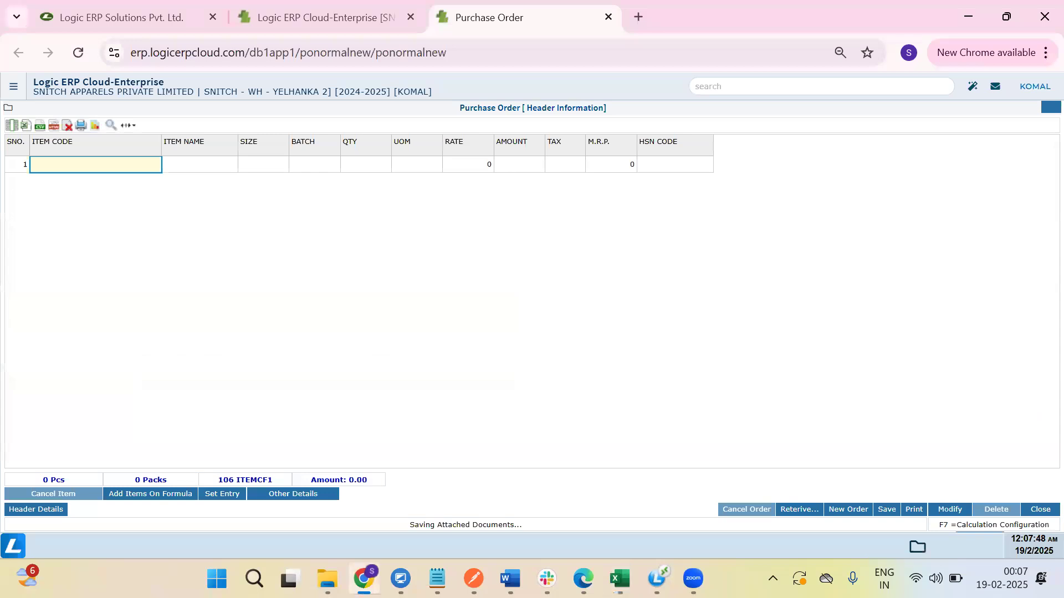
Choose Retrieve from Excel as the source for retrieving order items.
left_click(802, 510)
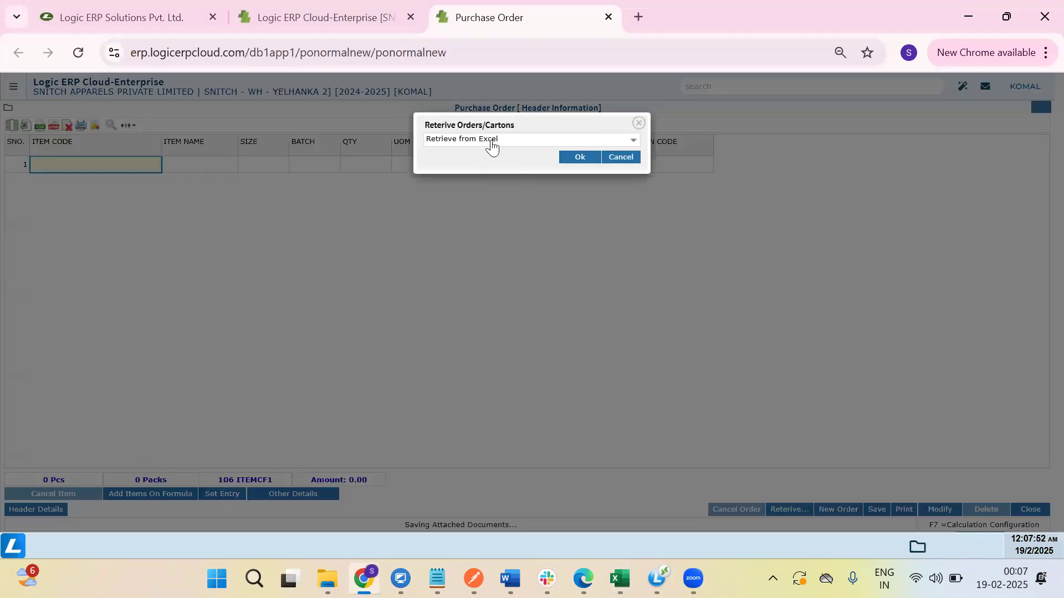
left_click(491, 141)
left_click(471, 197)
left_click(582, 157)
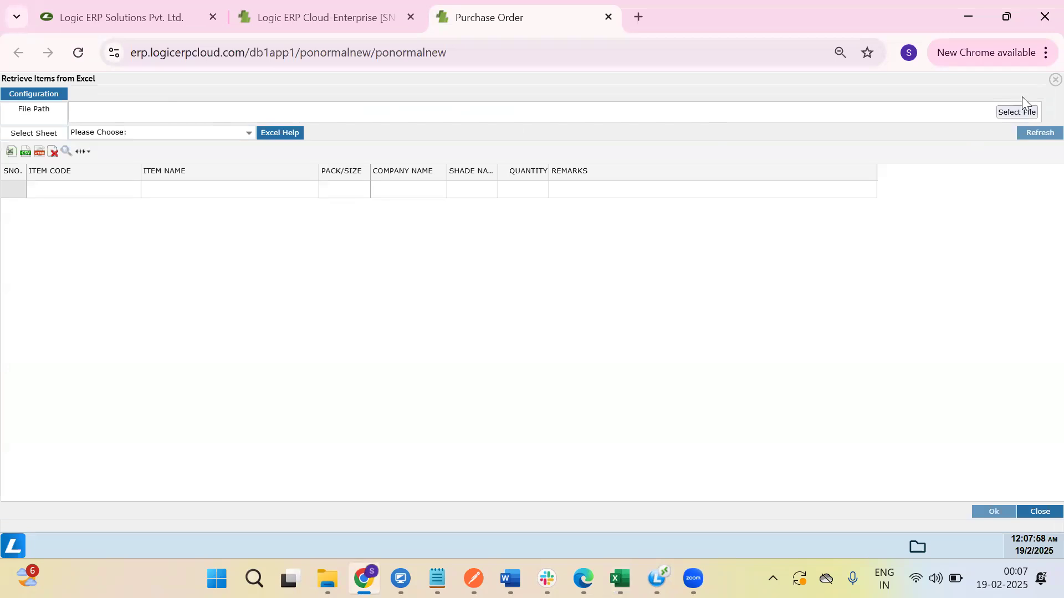
Upload PO CREATION TEST.xls and load the 15 items from its po sheet.
left_click(1010, 111)
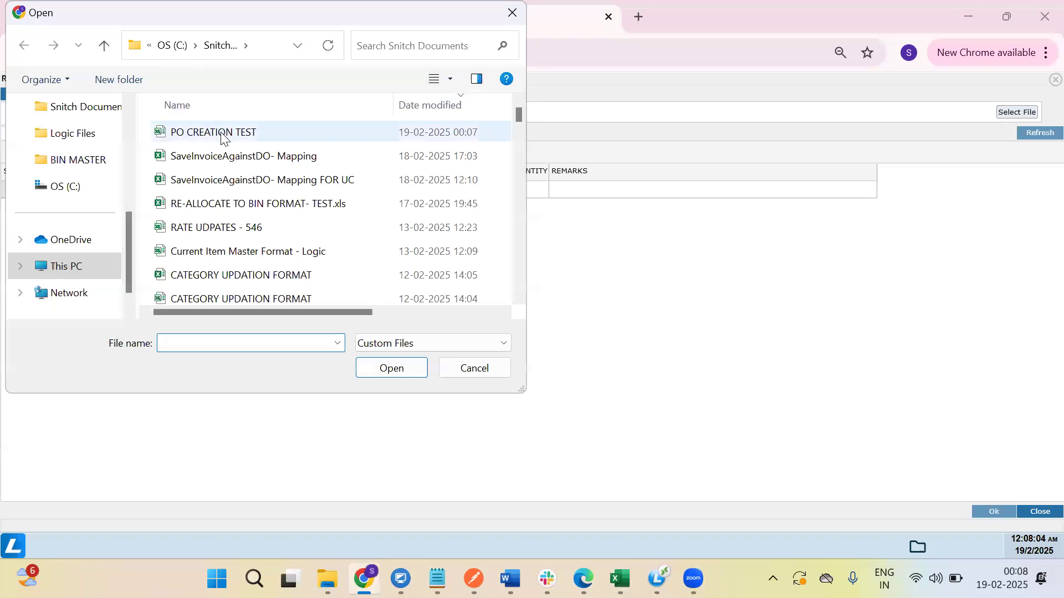
double_click(220, 133)
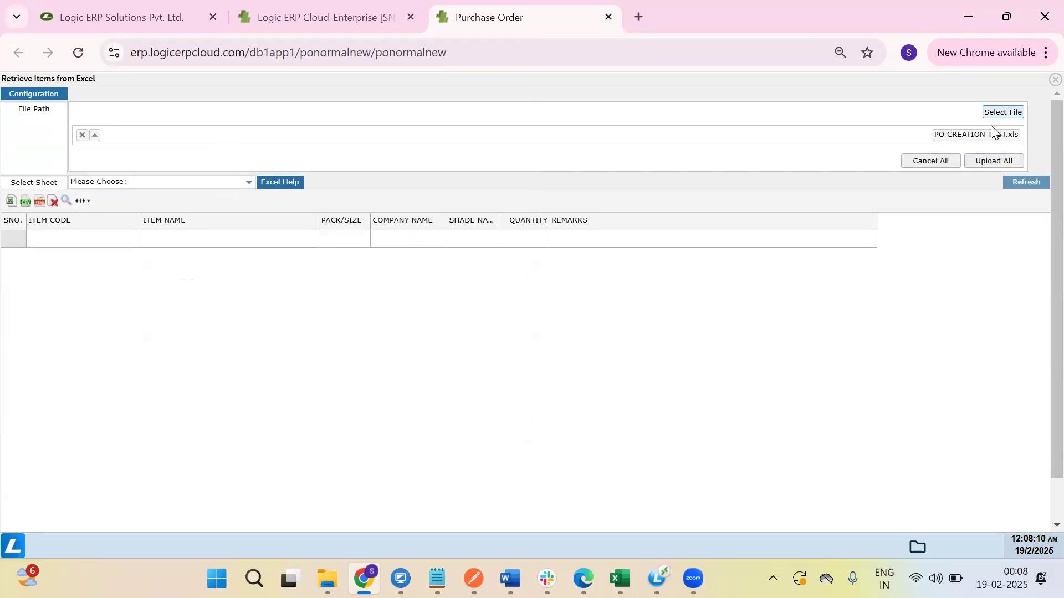
left_click(990, 161)
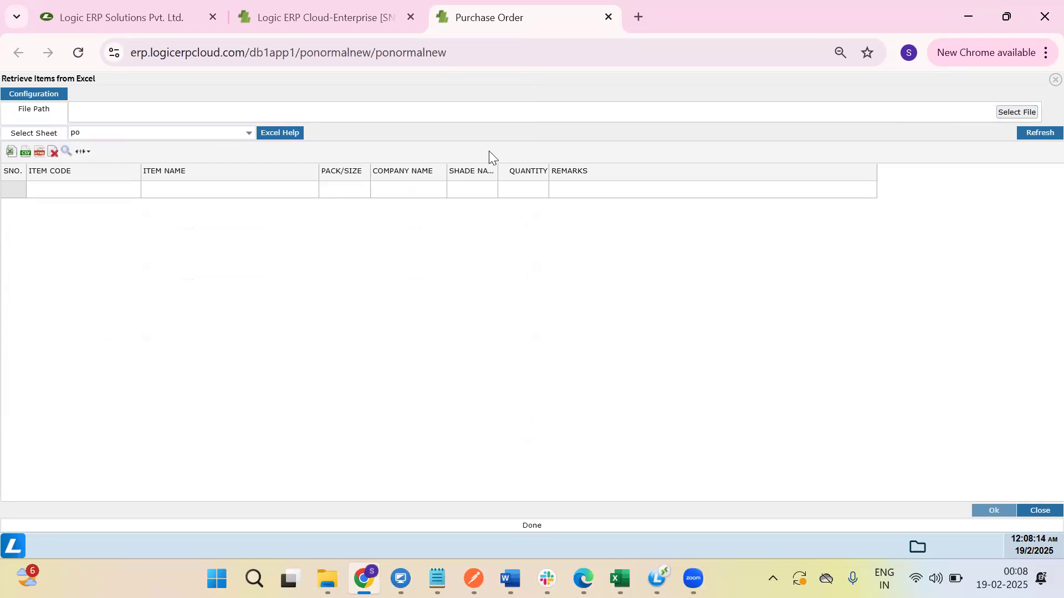
left_click(200, 143)
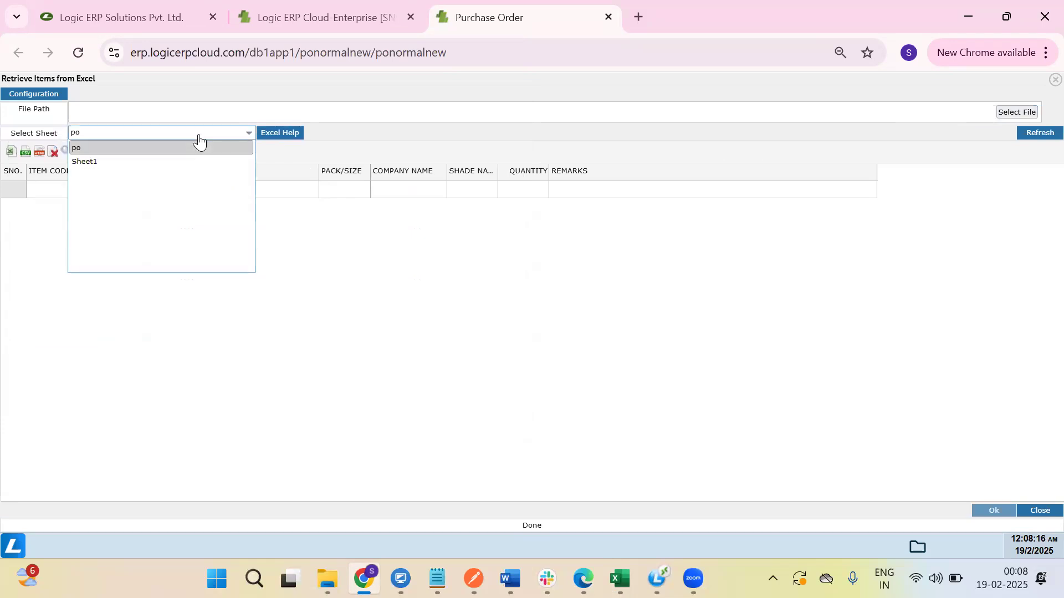
left_click(200, 141)
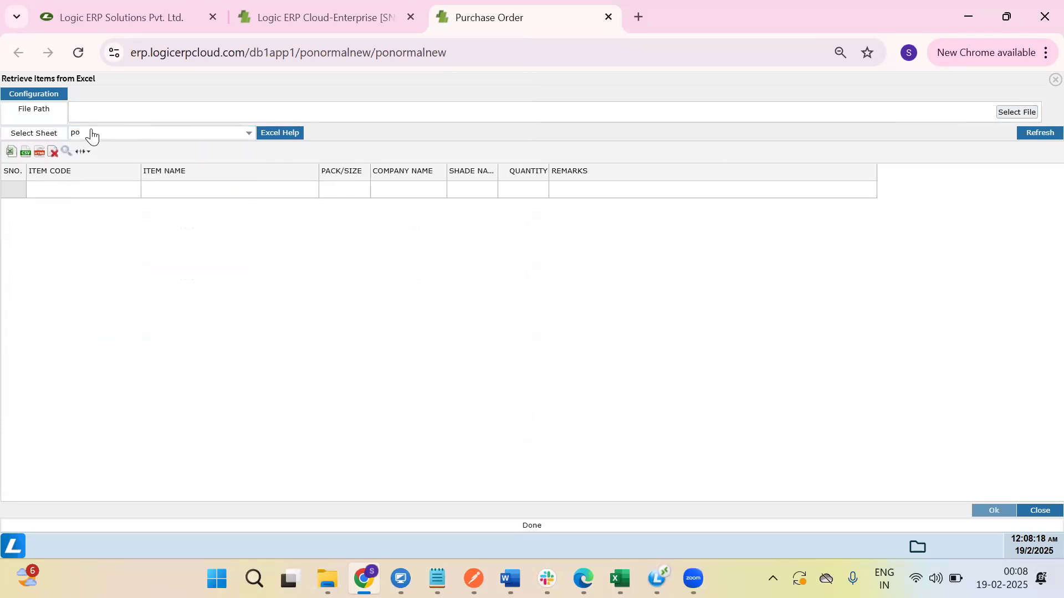
left_click(1031, 134)
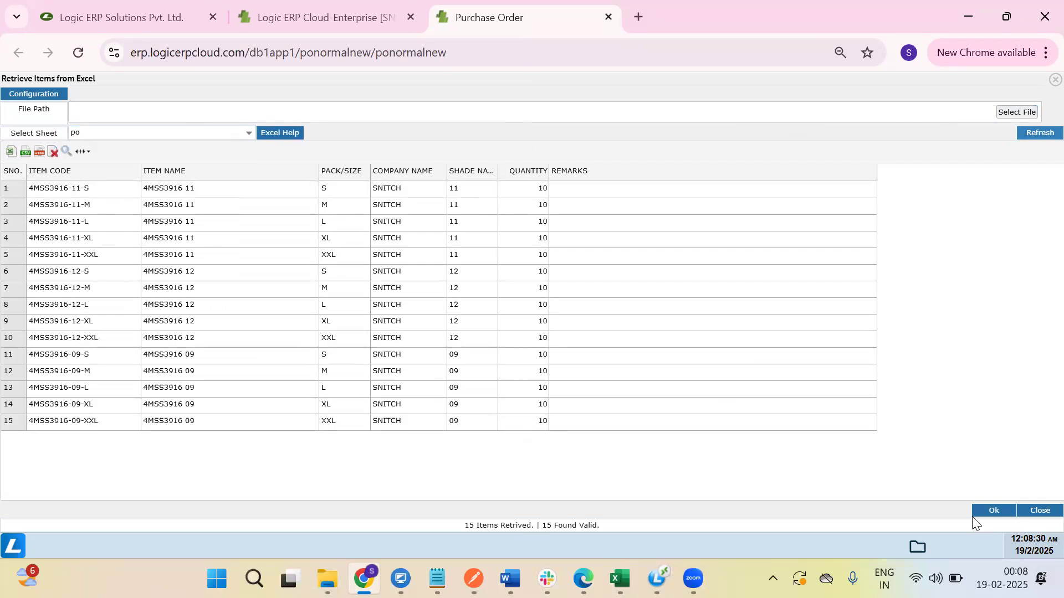
Add the 15 retrieved items (150 Pcs, 53550.00) to the order and save it as POF-1350.
left_click(993, 511)
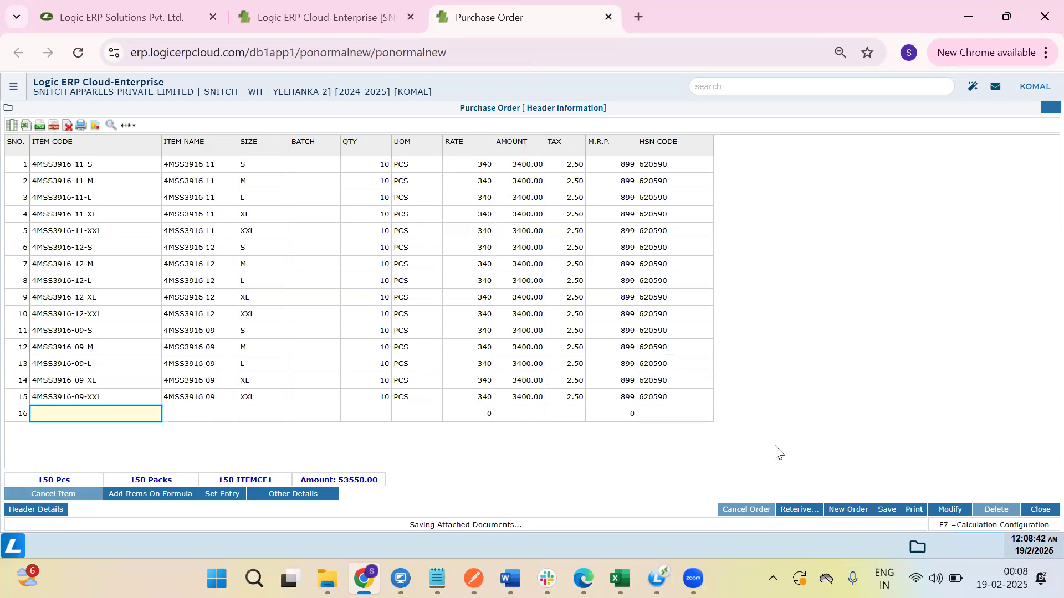
left_click(887, 509)
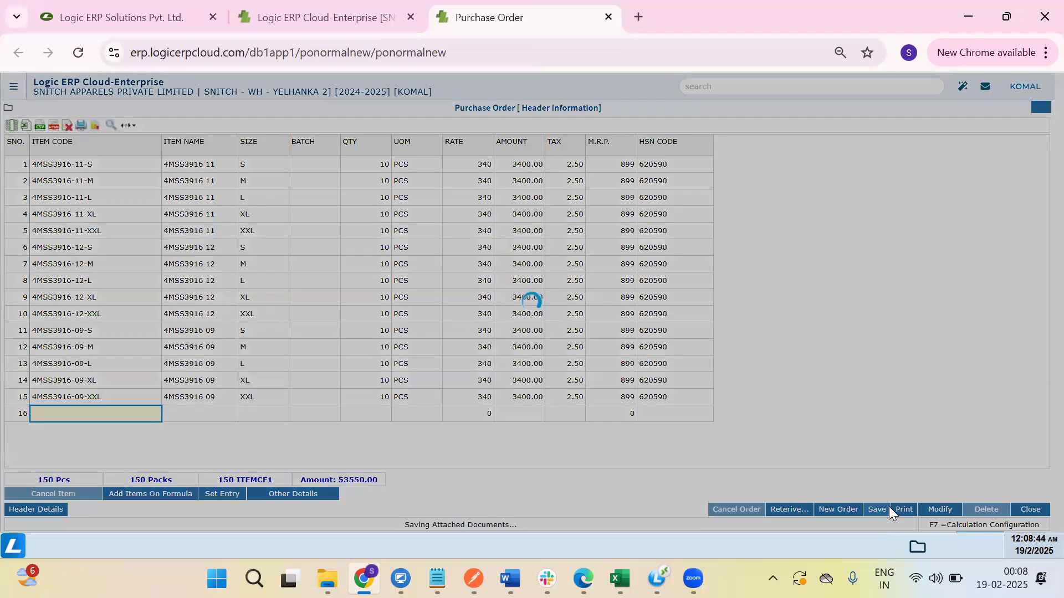
left_click(620, 197)
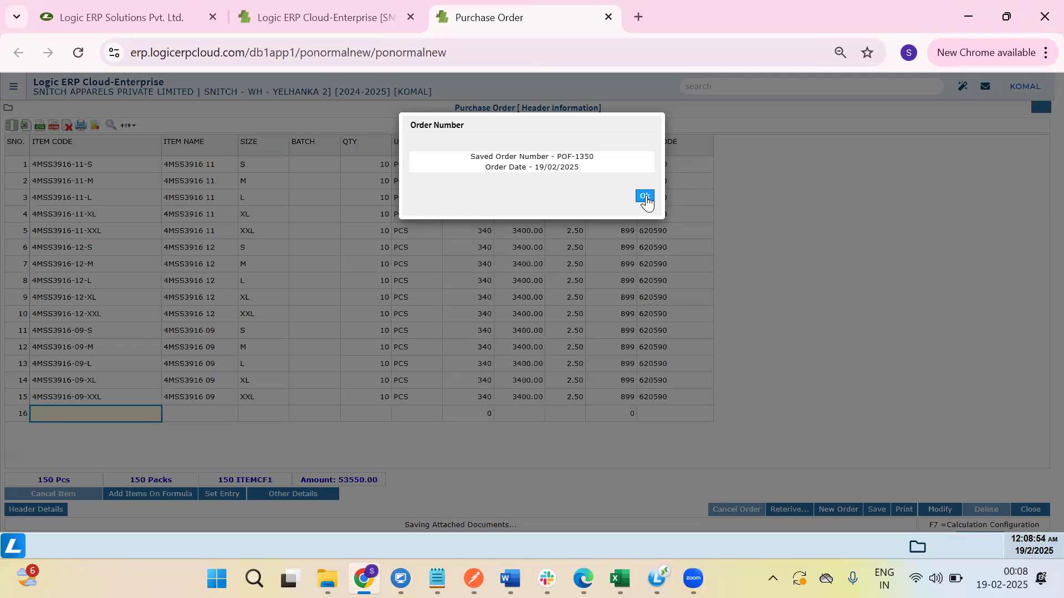
Acknowledge the saved order number, then switch over to Zoom.
left_click(645, 196)
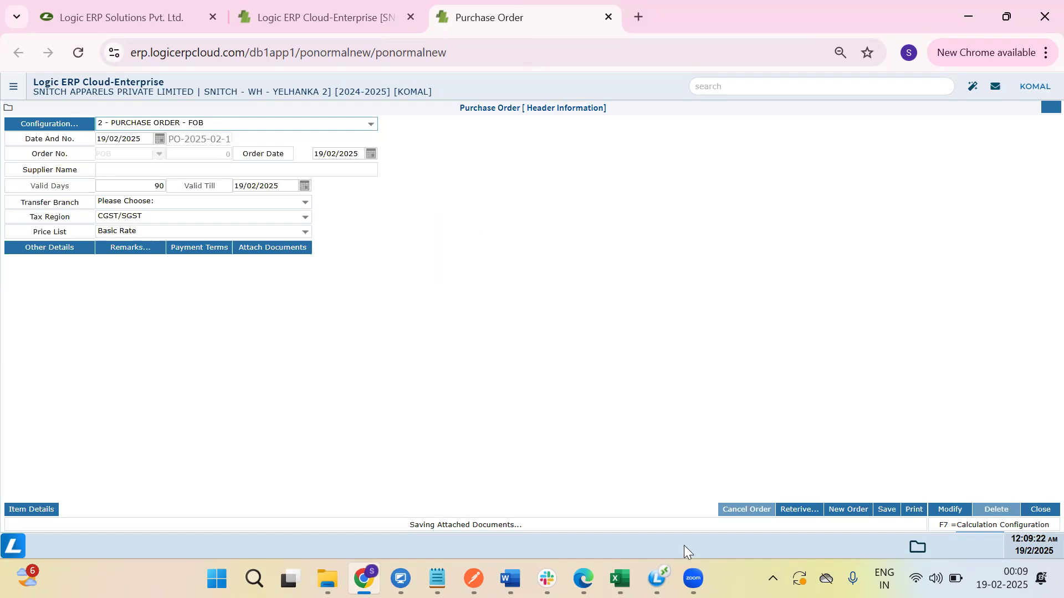
left_click(692, 578)
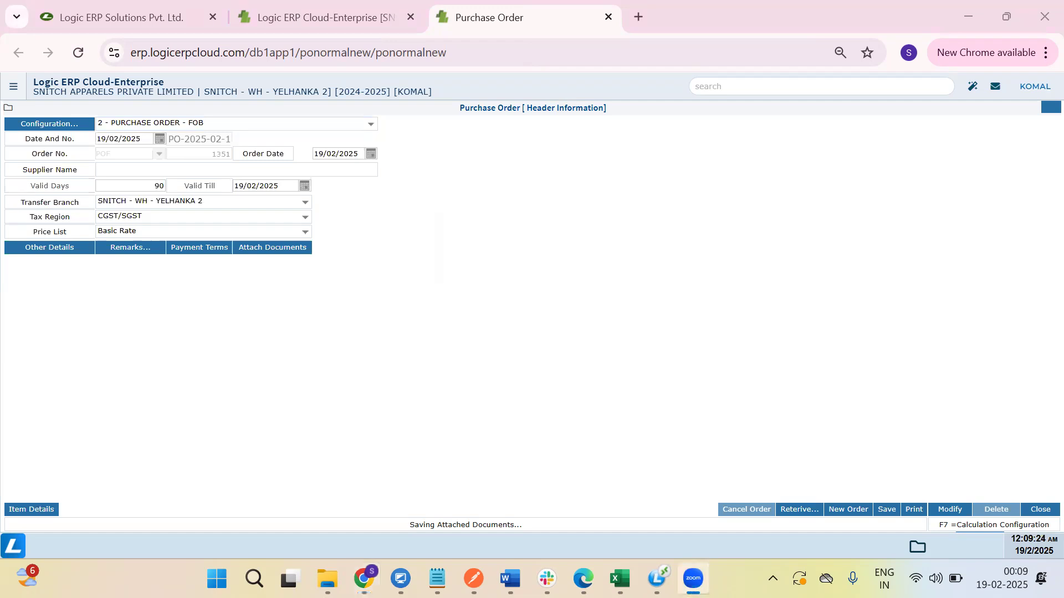